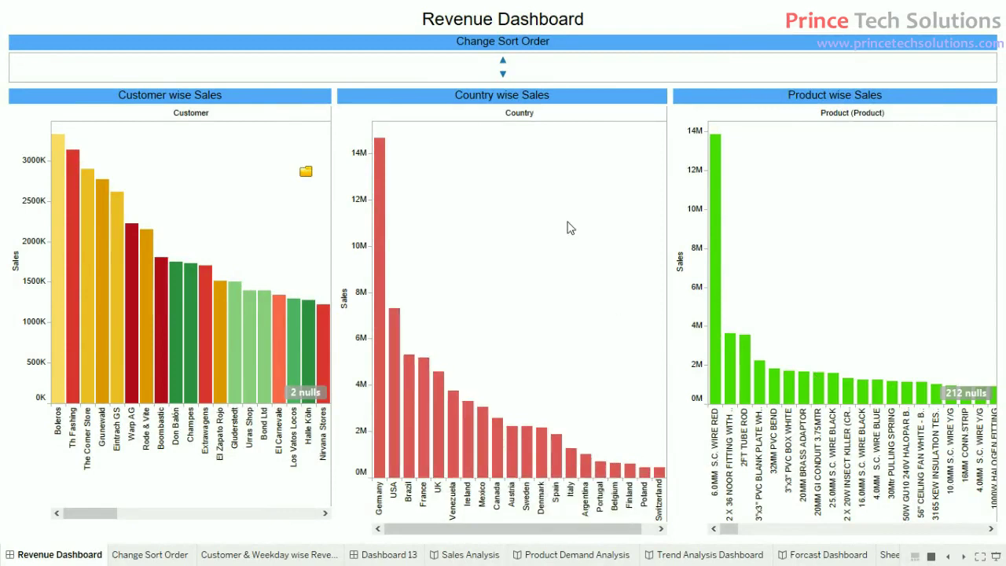
# Exit the full-screen presentation of the Revenue Dashboard to return to the editing view.
pyautogui.moveTo(308, 172)
pyautogui.press('Escape')
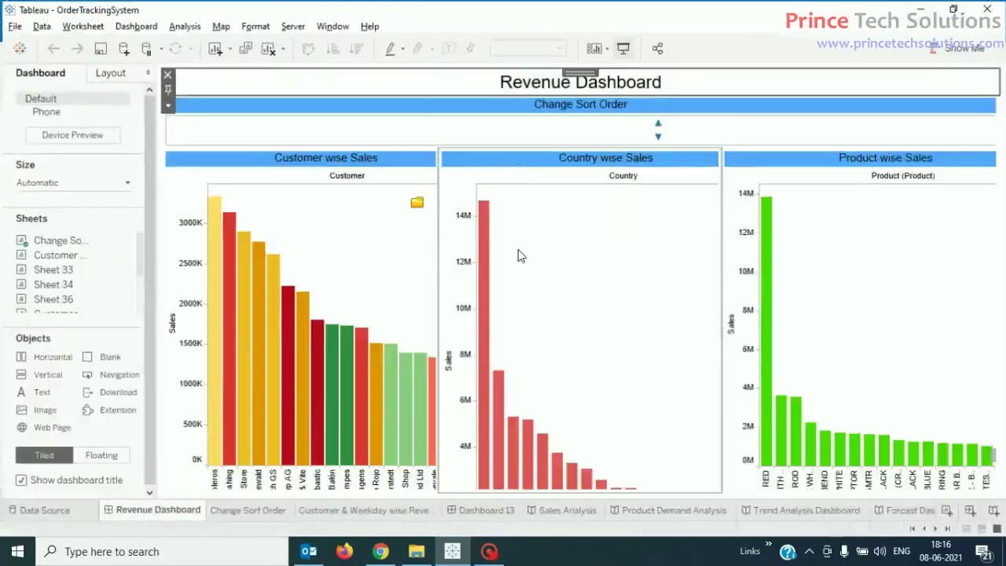
pyautogui.moveTo(412, 203)
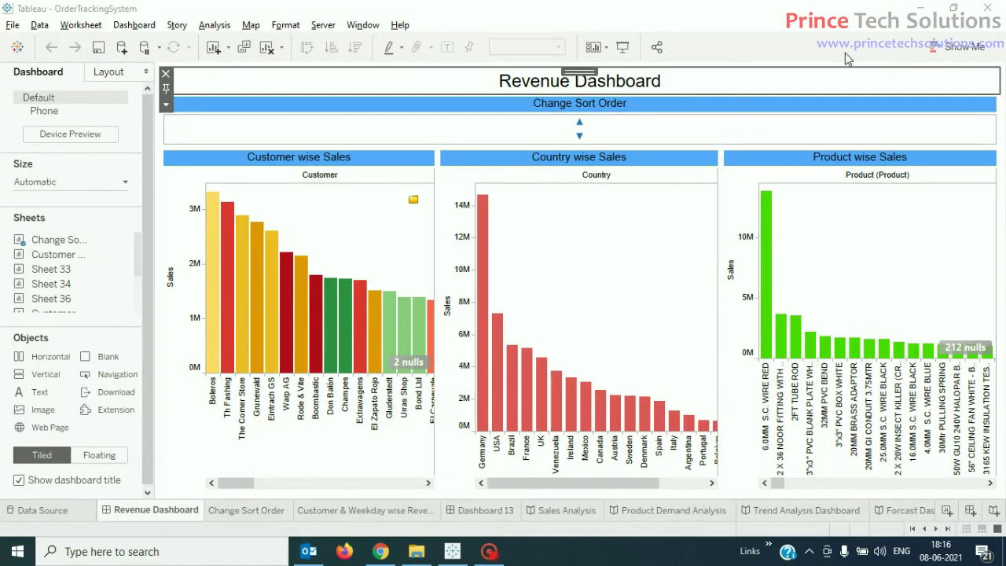
# Create a new worksheet and place it directly after the Revenue Dashboard in the sheet order.
pyautogui.click(947, 511)
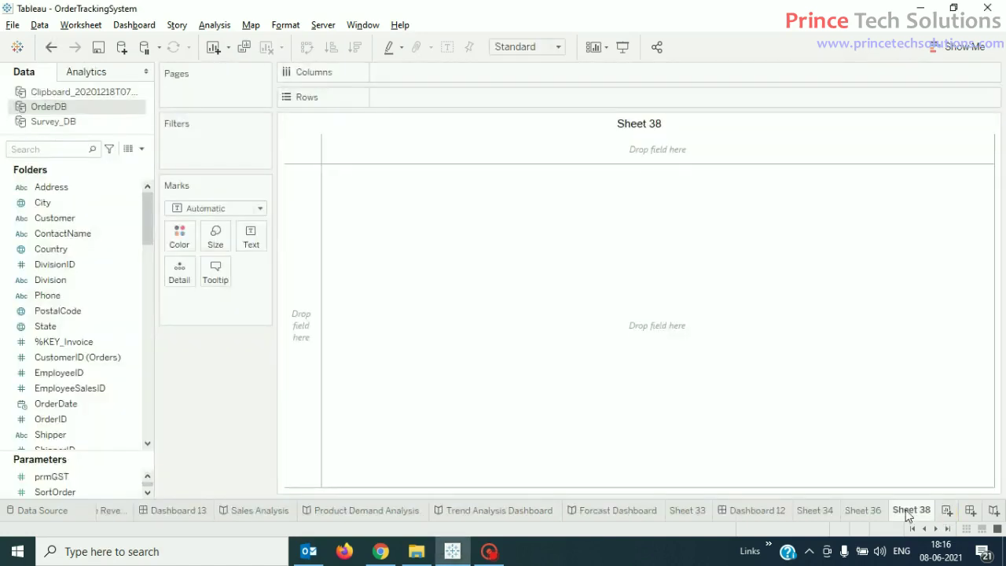
pyautogui.click(917, 509)
pyautogui.moveTo(917, 509); pyautogui.dragTo(142, 510)
pyautogui.click(924, 529)
pyautogui.click(924, 529)
pyautogui.click(922, 528)
pyautogui.moveTo(513, 512); pyautogui.dragTo(264, 511)
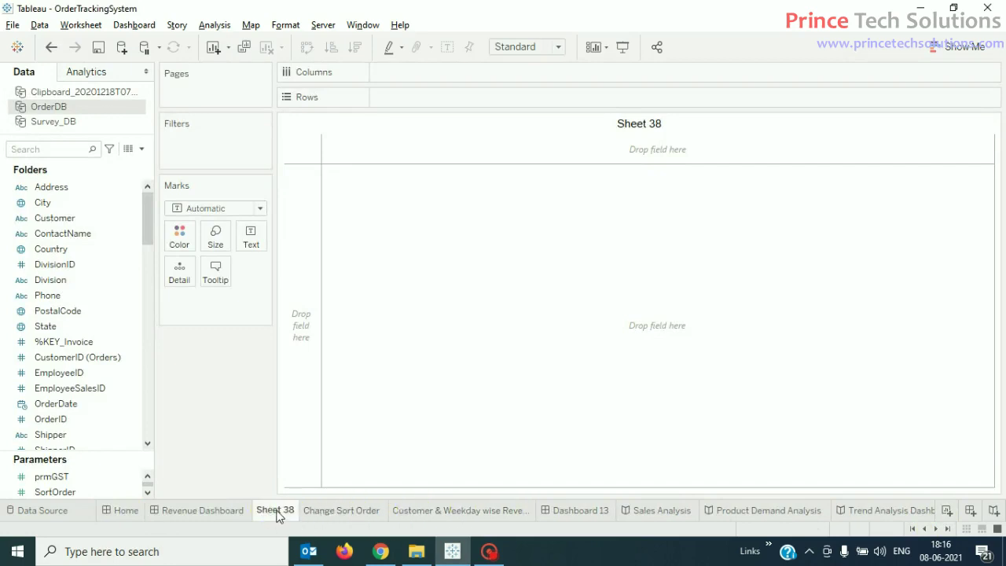
# Rename the new worksheet next to the Revenue Dashboard as ToolTipCountrywiseSales.
pyautogui.click(232, 510)
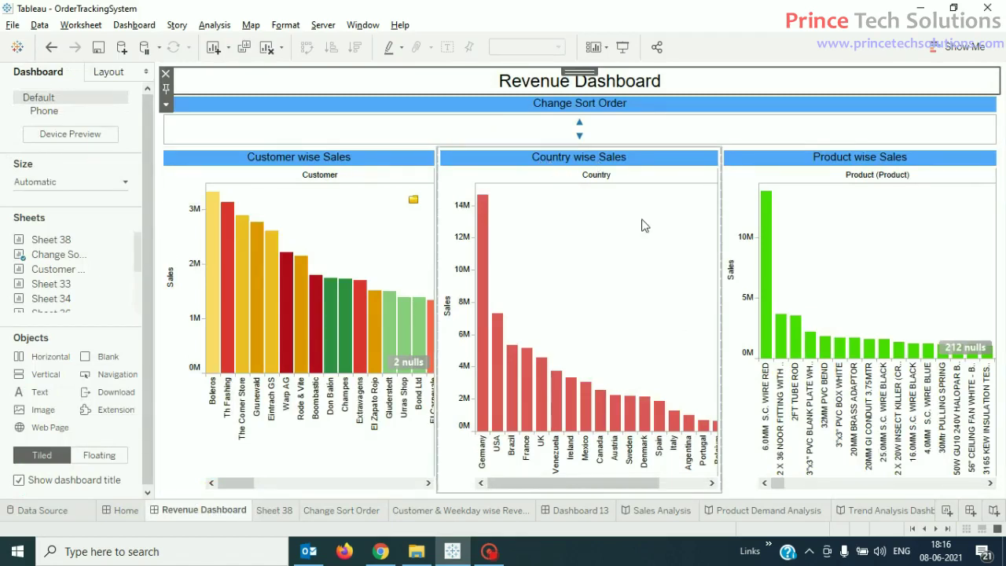
pyautogui.click(271, 510)
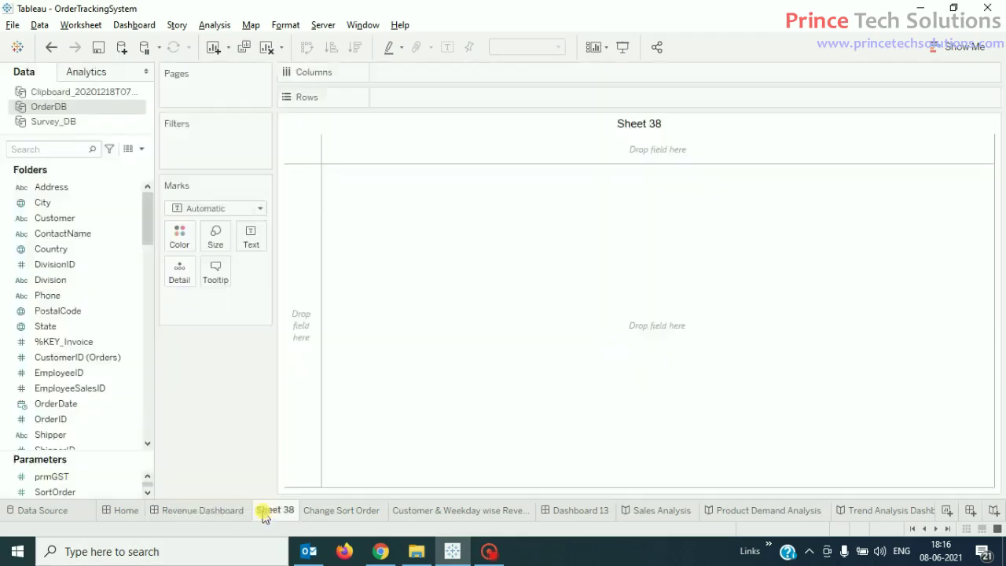
pyautogui.doubleClick(283, 513)
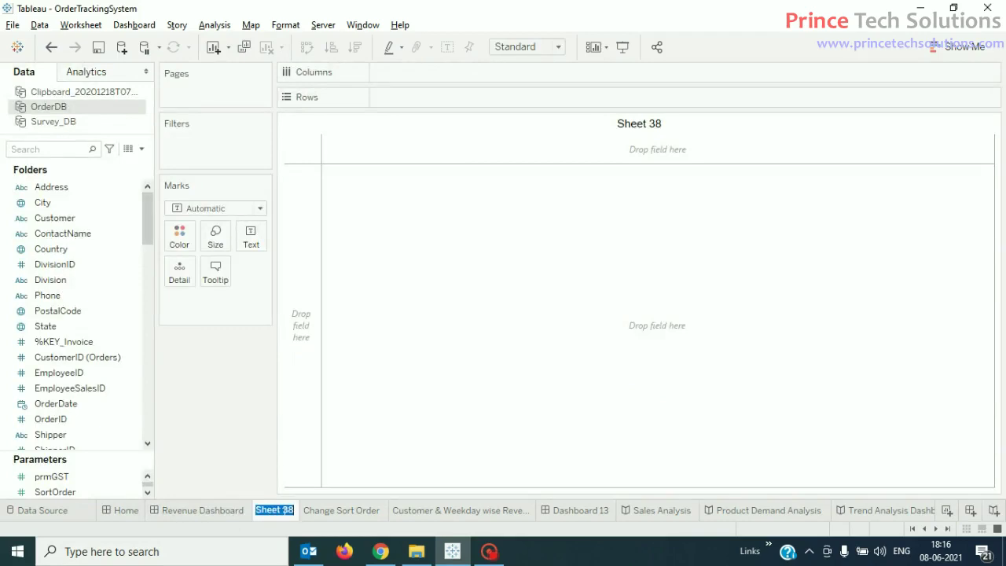
pyautogui.write('Capt')
pyautogui.press('BackSpace')
pyautogui.press('BackSpace')
pyautogui.press('BackSpace')
pyautogui.press('BackSpace')
pyautogui.write('ToolTipCoun')
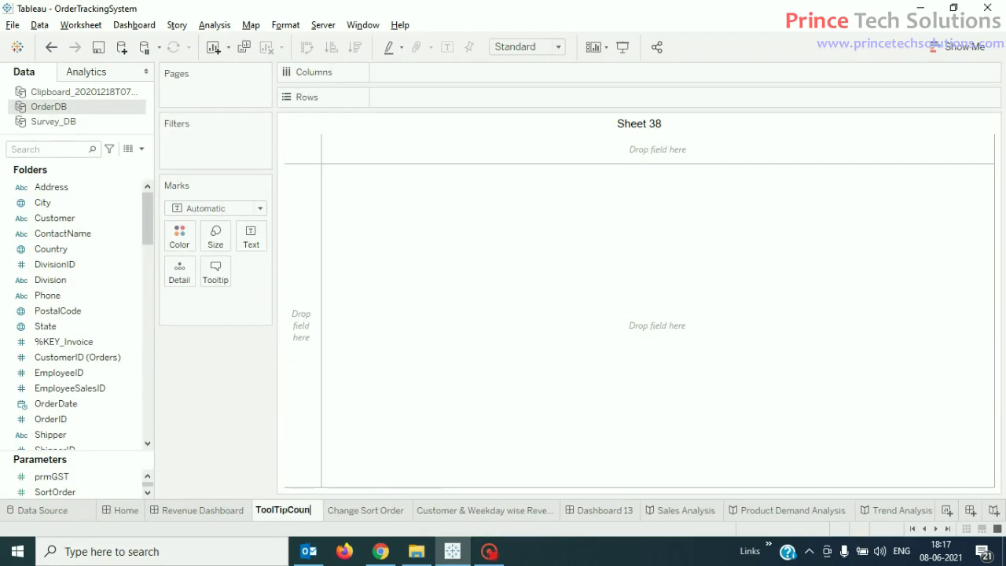
pyautogui.write('trywiseSales')
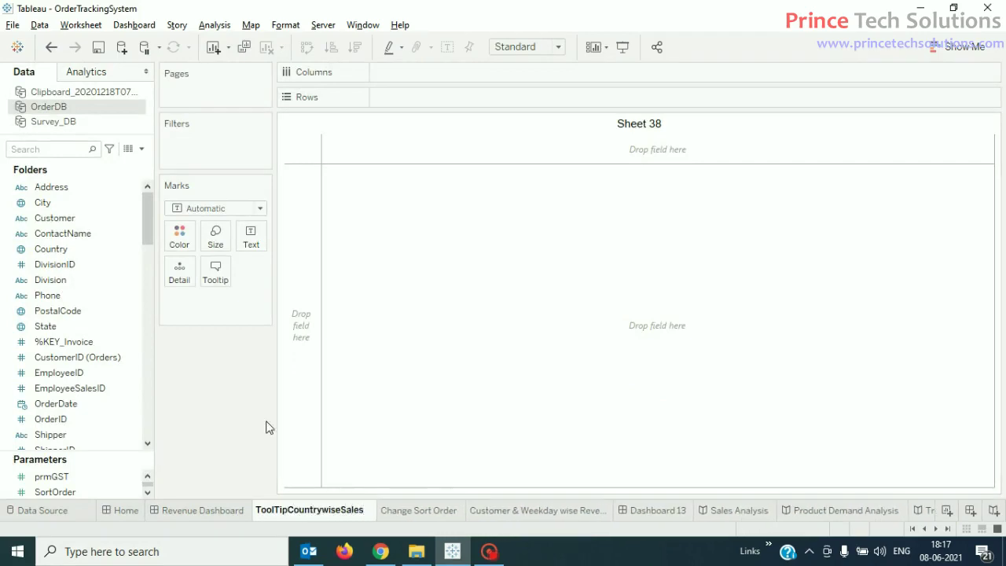
pyautogui.press('Return')
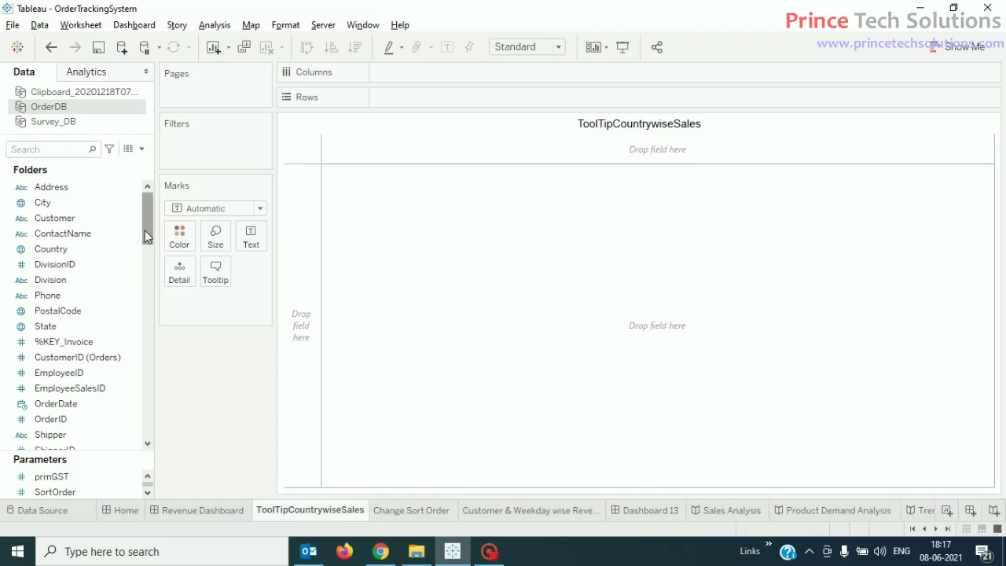
# Start a calculated field based on the Division field and name it Country Wise Sales.
pyautogui.click(63, 283)
pyautogui.rightClick(62, 288)
pyautogui.moveTo(129, 110)
pyautogui.click(253, 111)
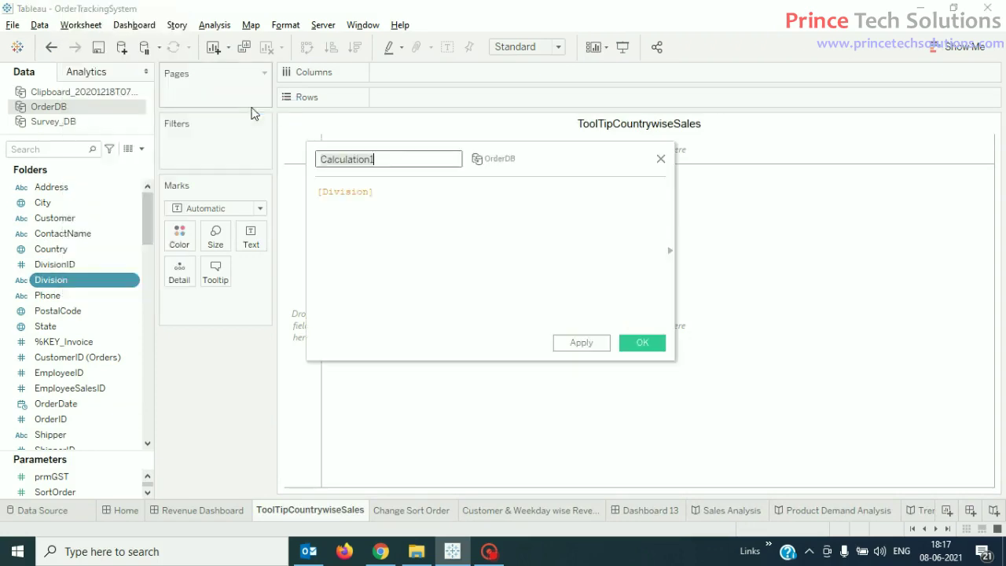
pyautogui.press('Home')
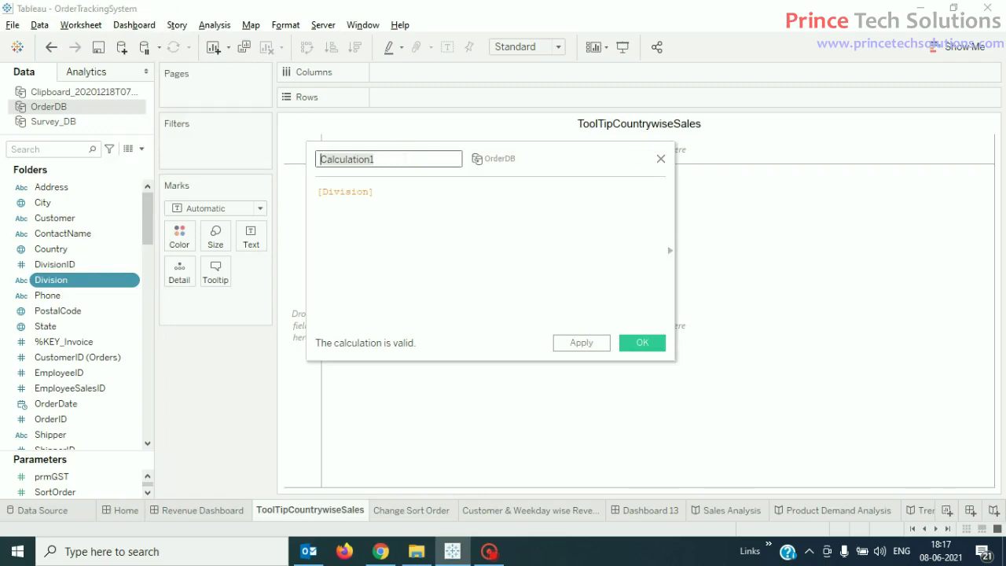
pyautogui.write('Coun')
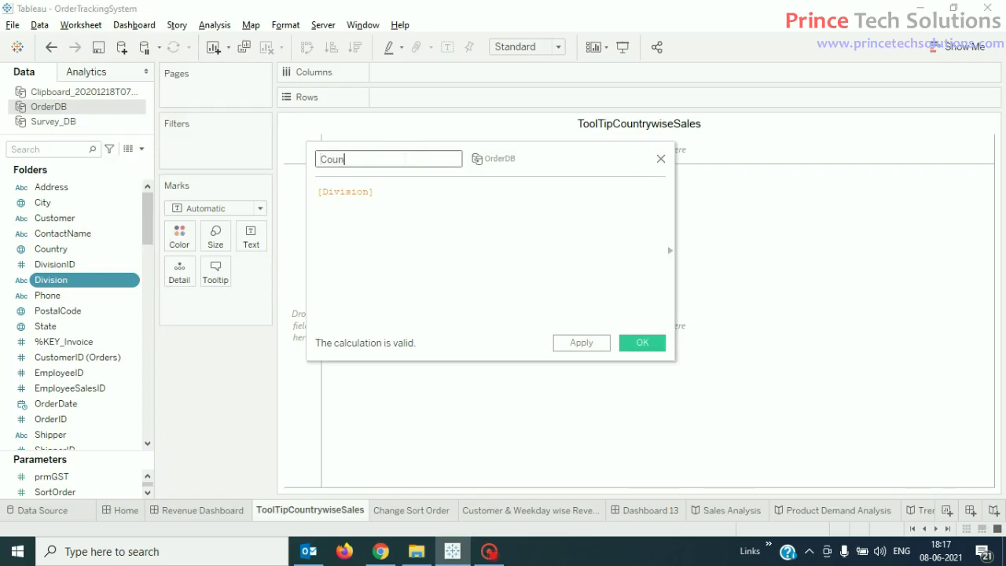
pyautogui.write('try Wise Sales')
# Replace the calculation's formula with the quoted text 'This KPI display Contry wise Sales'.
pyautogui.click(432, 206)
pyautogui.hotkey('ctrl', 'a')
pyautogui.press('Delete')
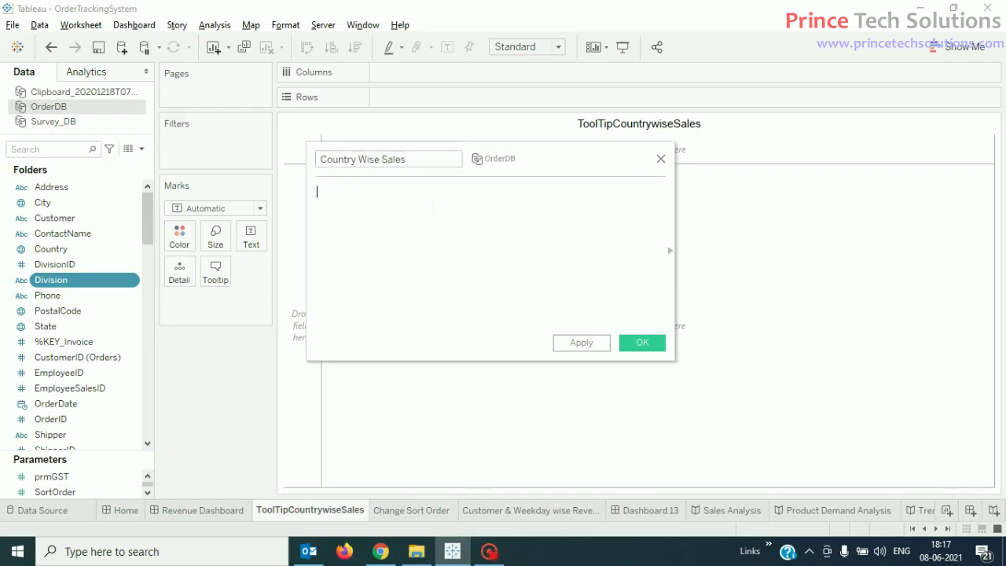
pyautogui.write("''")
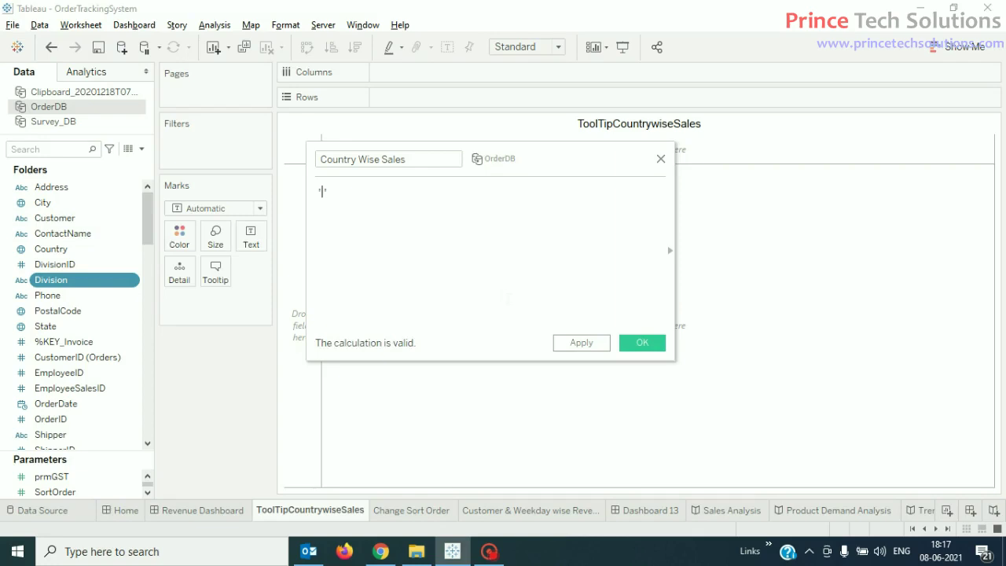
pyautogui.write('This ob')
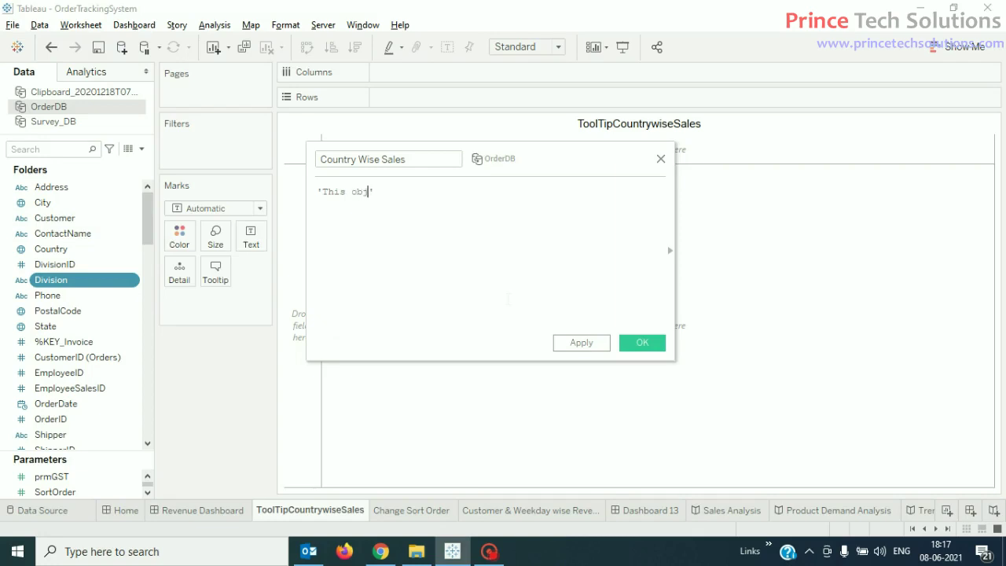
pyautogui.press('BackSpace')
pyautogui.press('BackSpace')
pyautogui.write('KPI display Contry wise Sales')
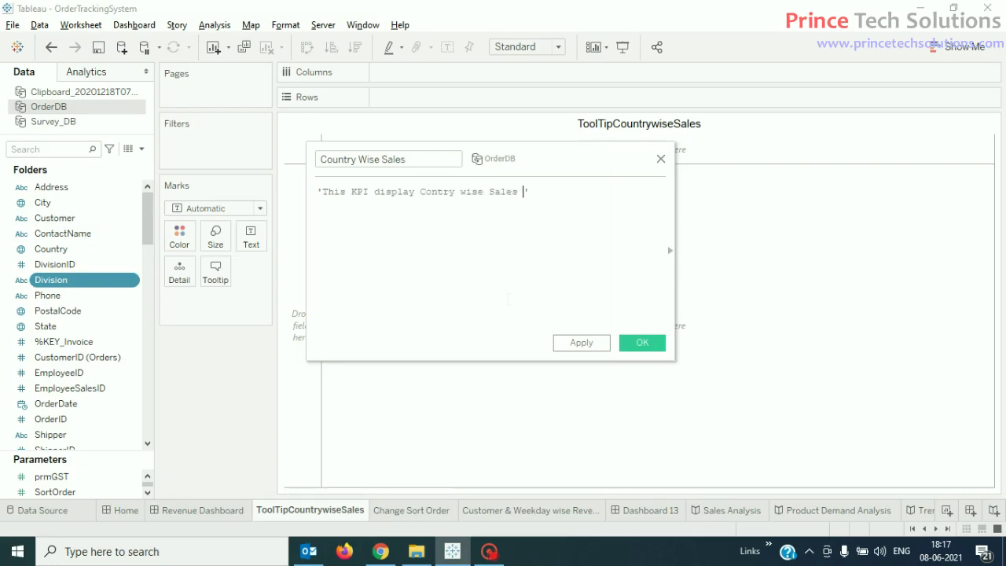
# Extend the quoted text with "or no. of Orders. This also depicts the sales trend by multiple country." and save the calculated field.
pyautogui.write(' or no. of Orders. This also depicts ')
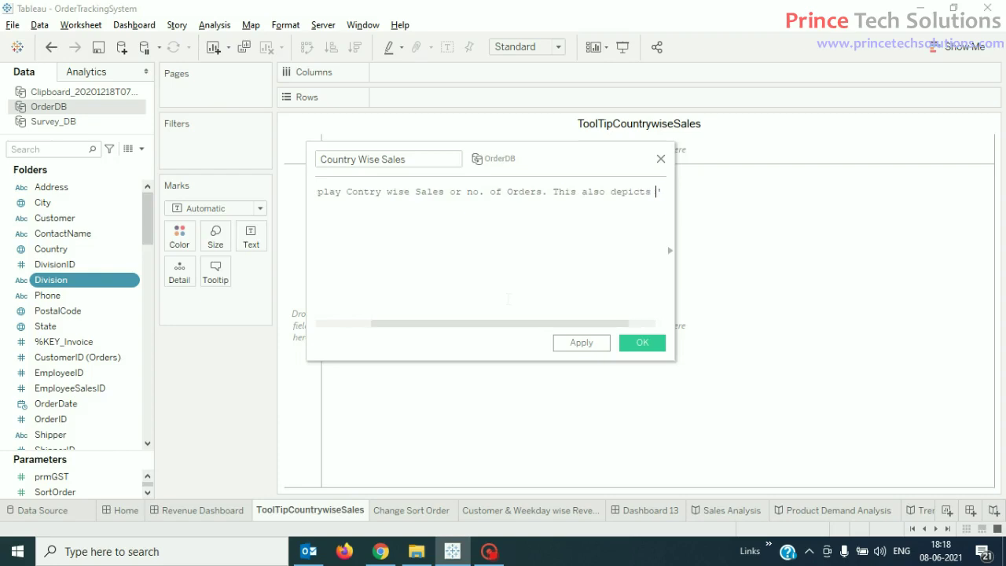
pyautogui.write('the sales')
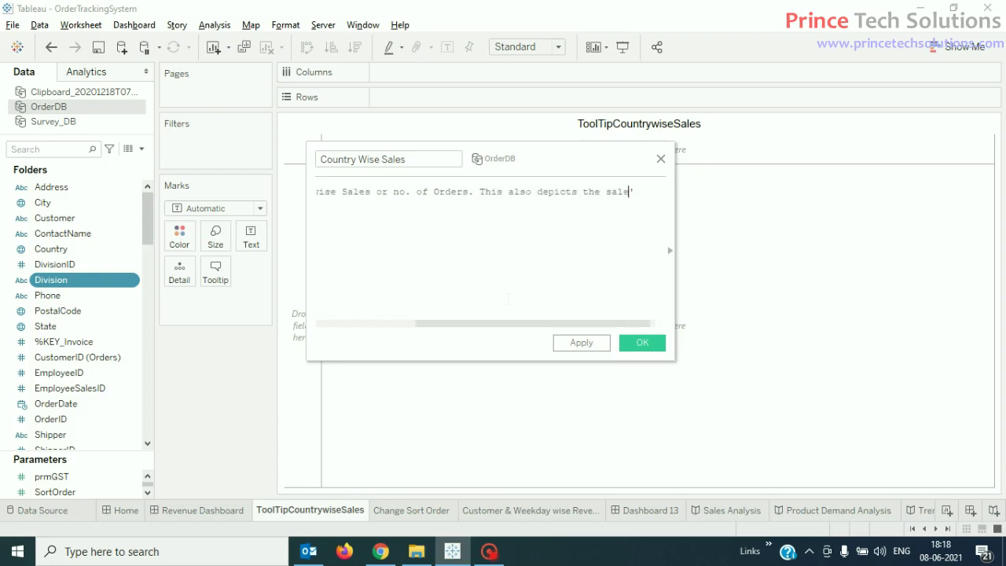
pyautogui.write(' tren')
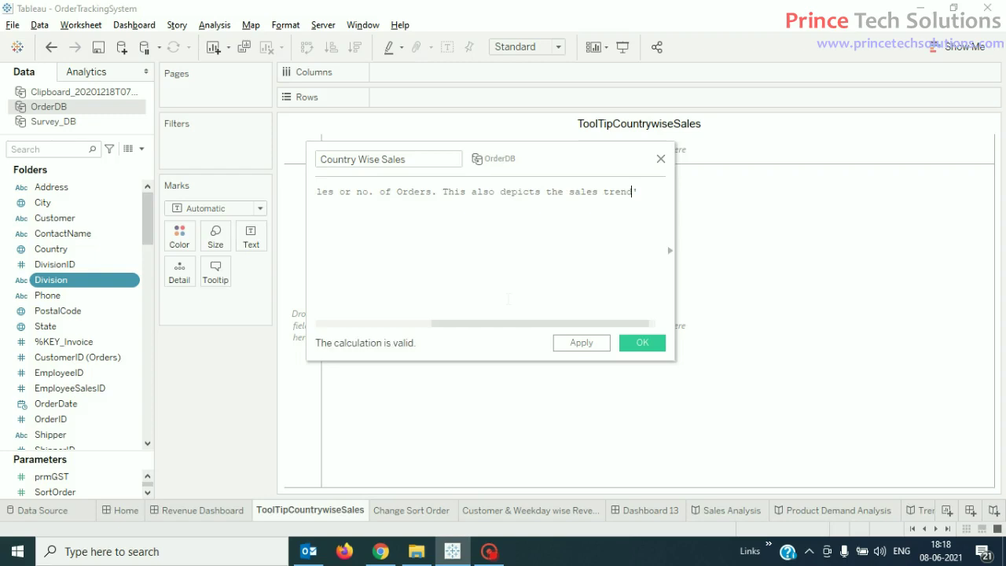
pyautogui.write('d ')
pyautogui.write('by ')
pyautogui.write('multiple ')
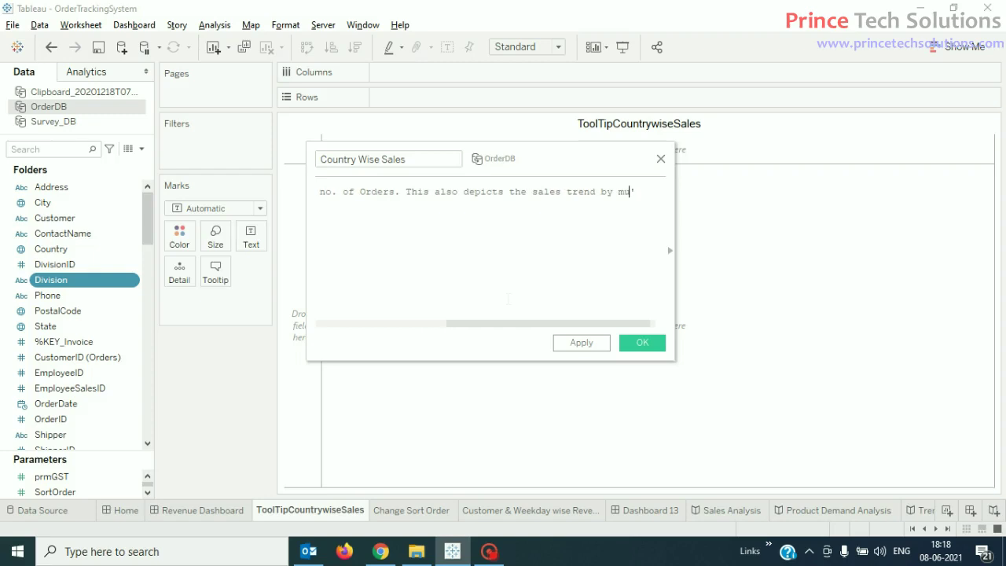
pyautogui.write('country')
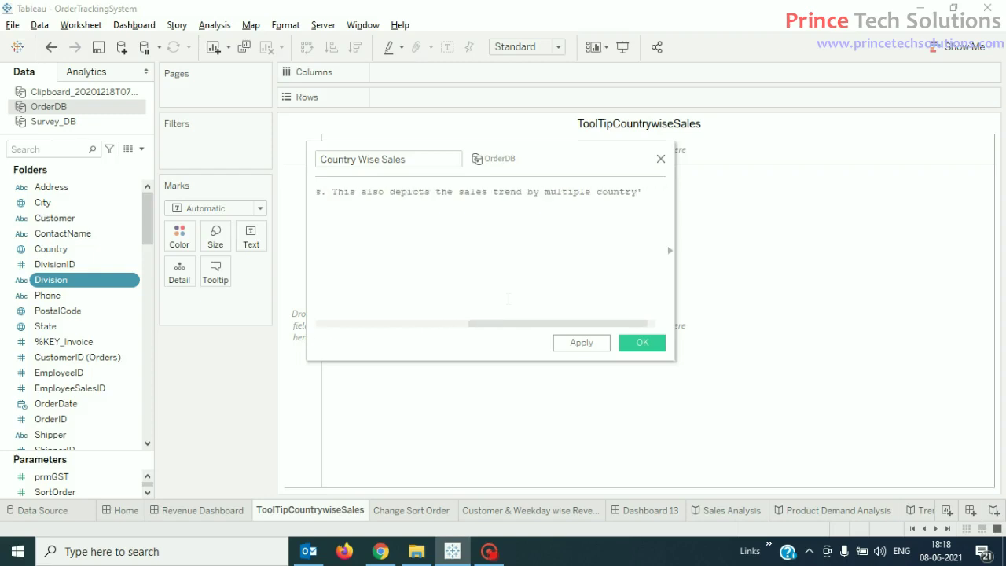
pyautogui.write('.')
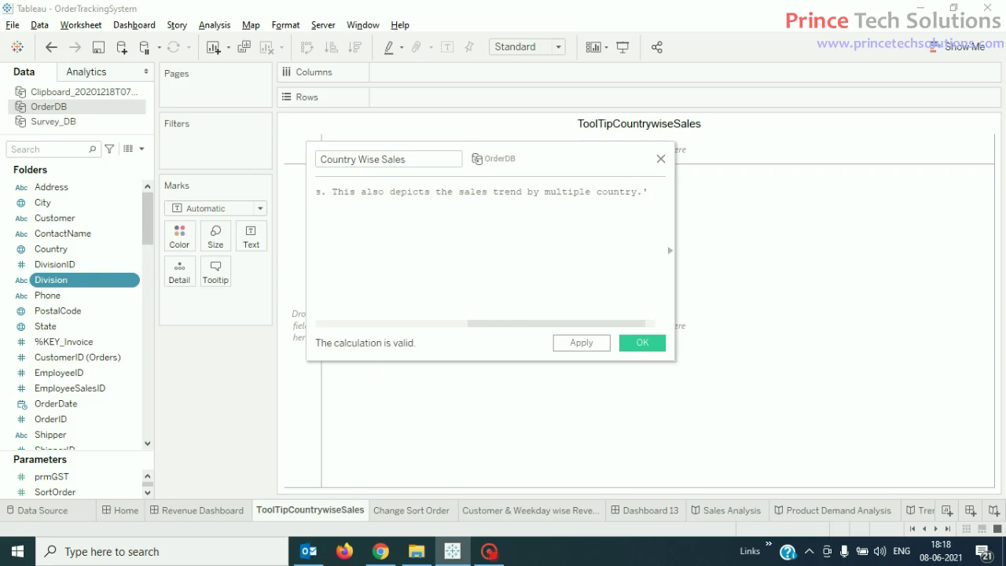
pyautogui.click(649, 345)
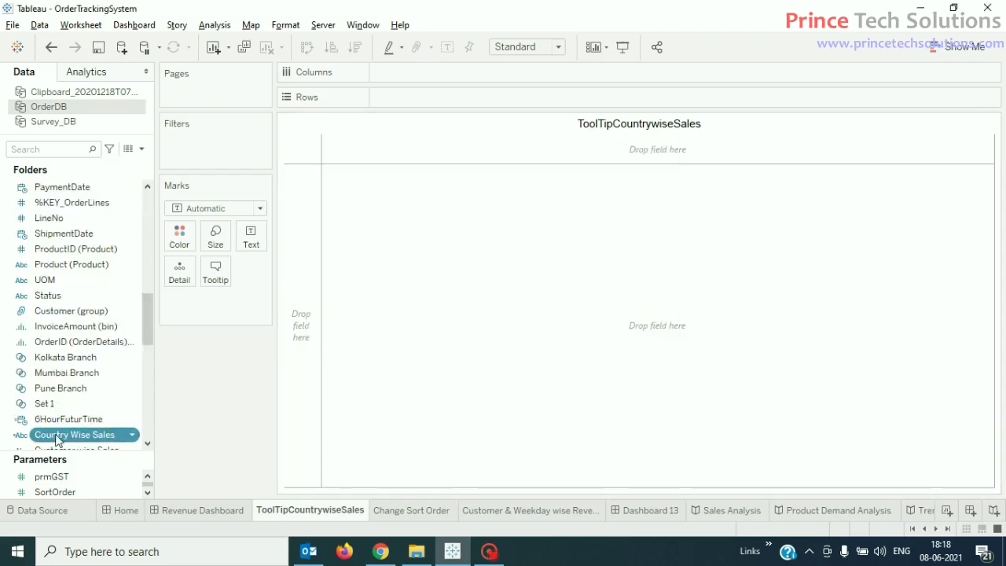
# Add the Country Wise Sales calculated field to the rows of the ToolTipCountrywiseSales worksheet.
pyautogui.click(182, 510)
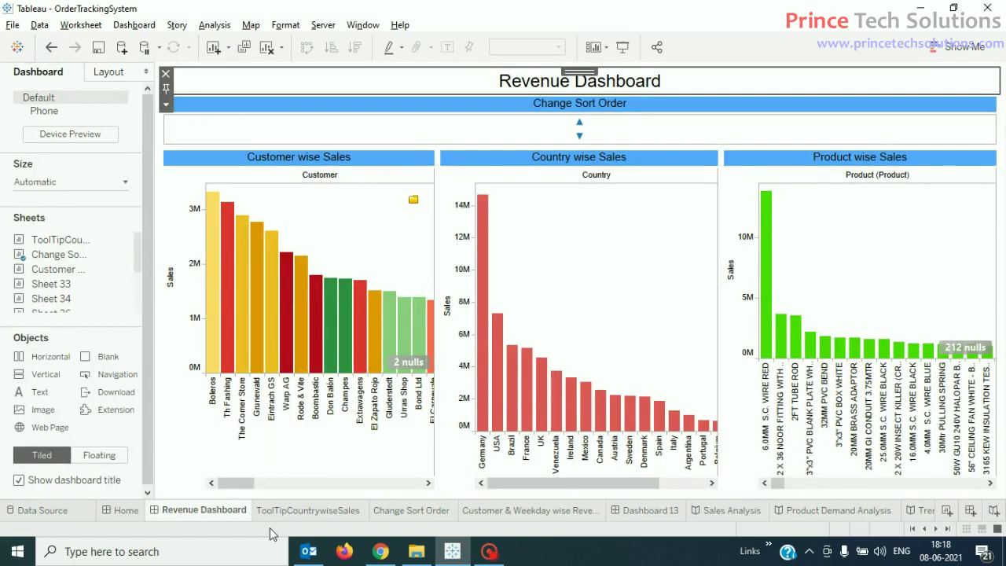
pyautogui.click(303, 511)
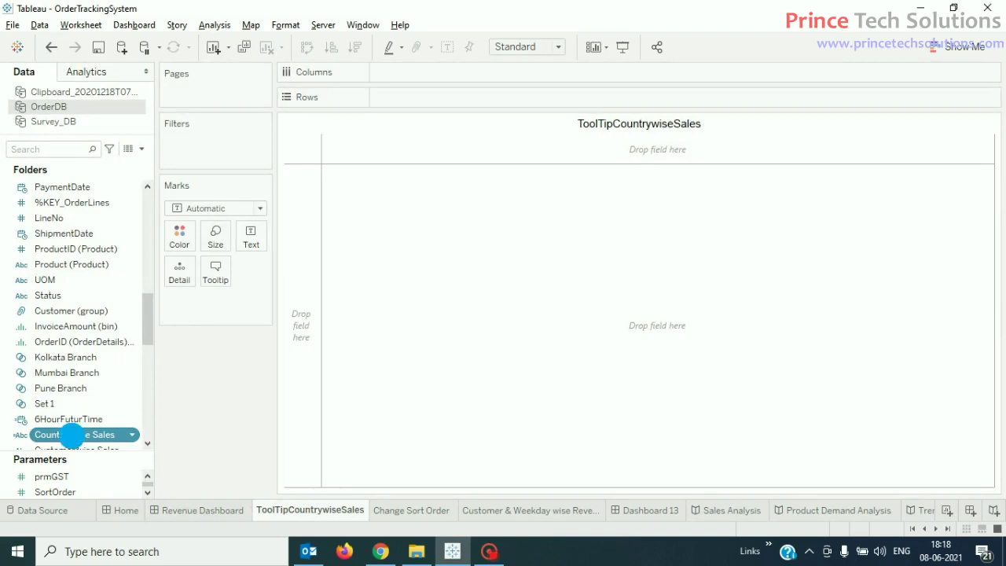
pyautogui.rightClick(71, 436)
pyautogui.click(140, 79)
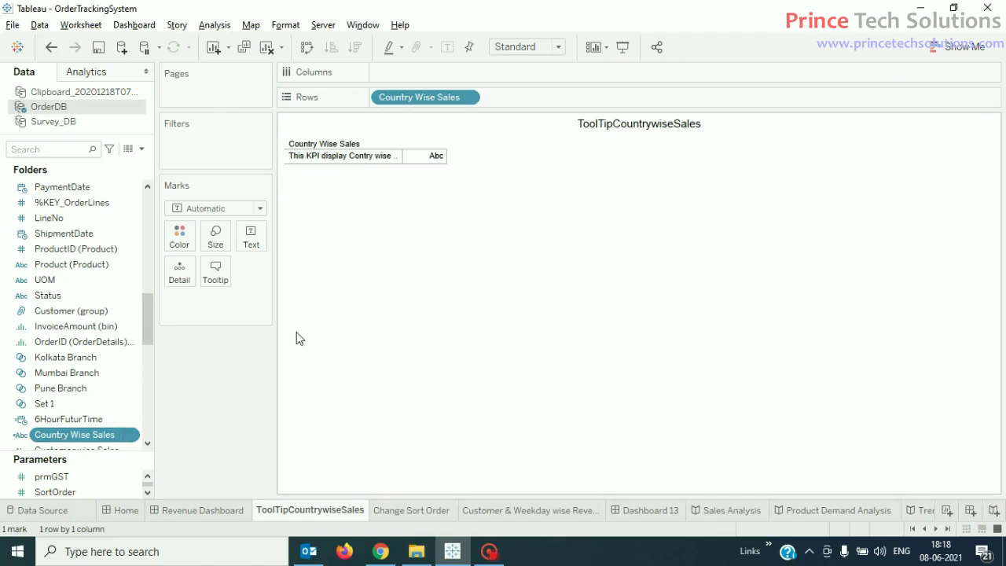
# Set the worksheet's mark type to Shape and check the mark's tooltip content without changing it.
pyautogui.click(259, 209)
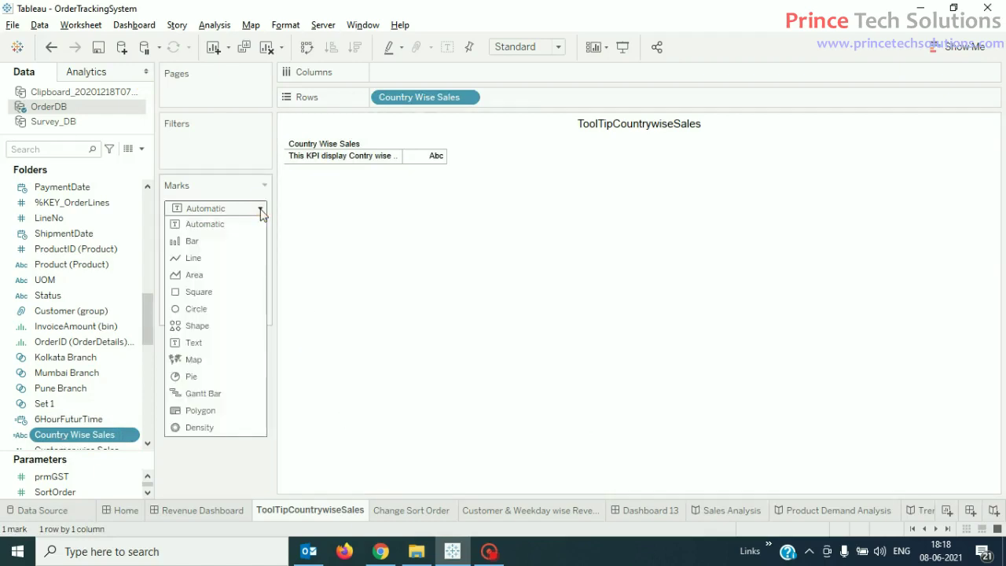
pyautogui.click(208, 328)
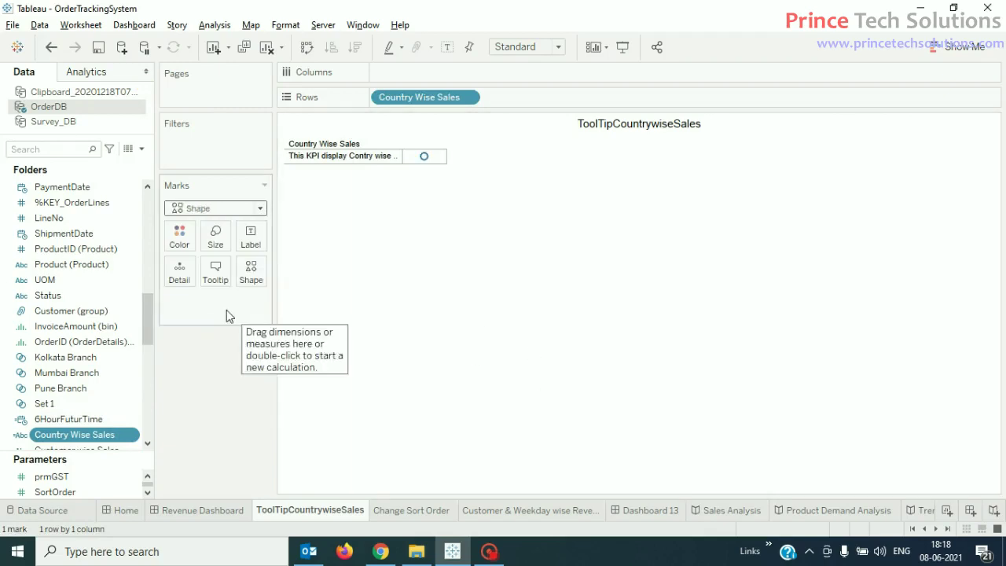
pyautogui.click(215, 271)
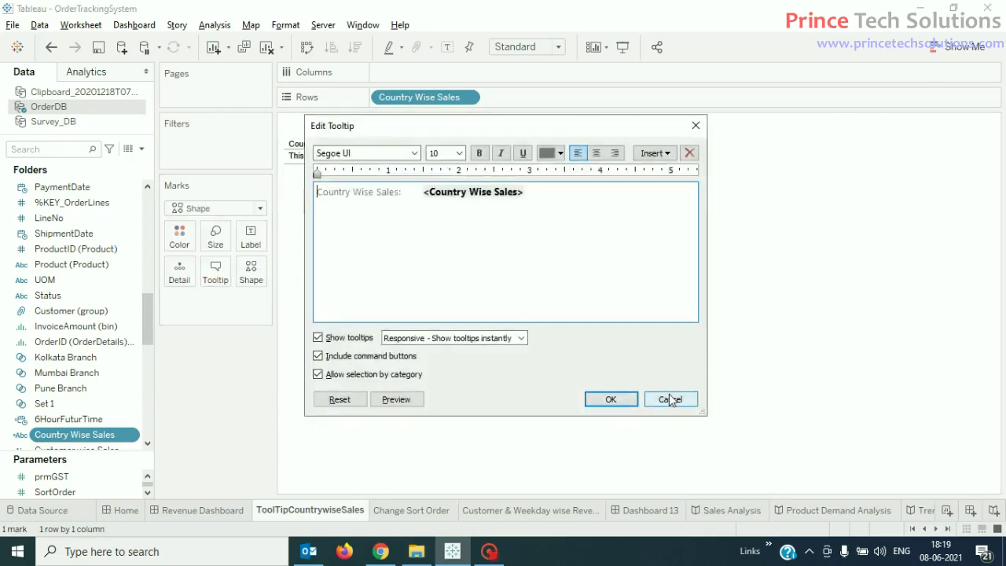
pyautogui.click(669, 399)
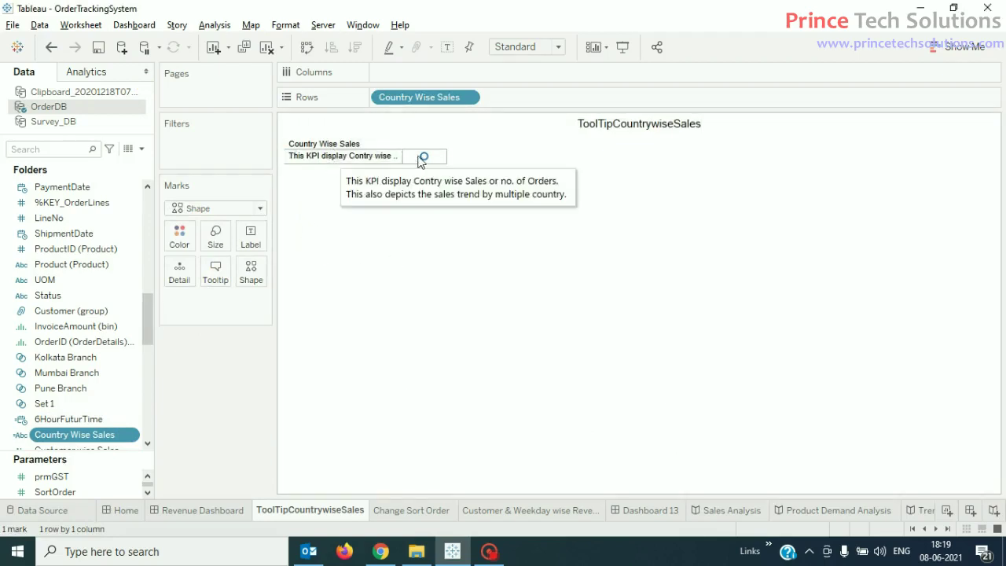
# Change the mark's shape to the light bulb from the Bug Tracking shape palette.
pyautogui.click(251, 279)
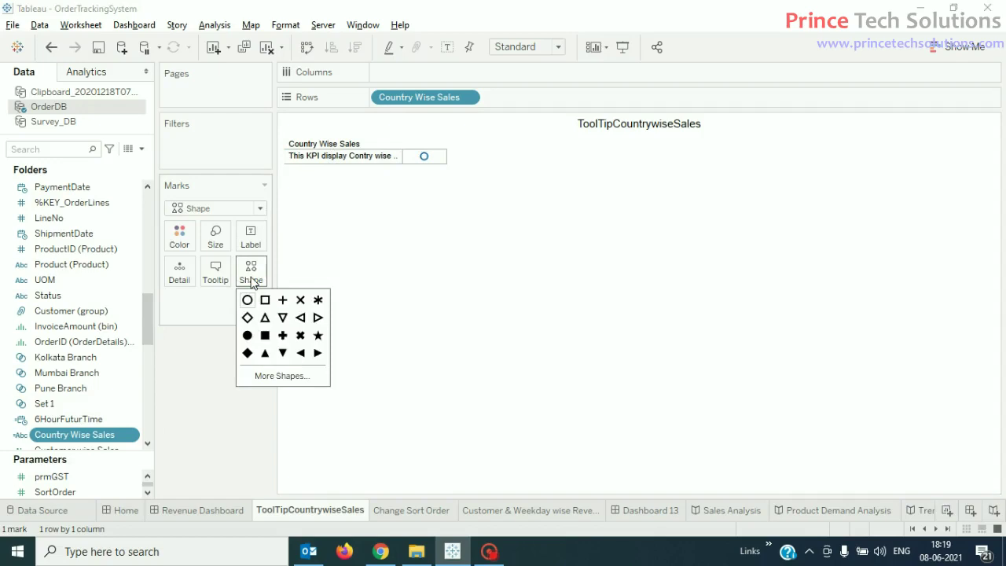
pyautogui.click(284, 376)
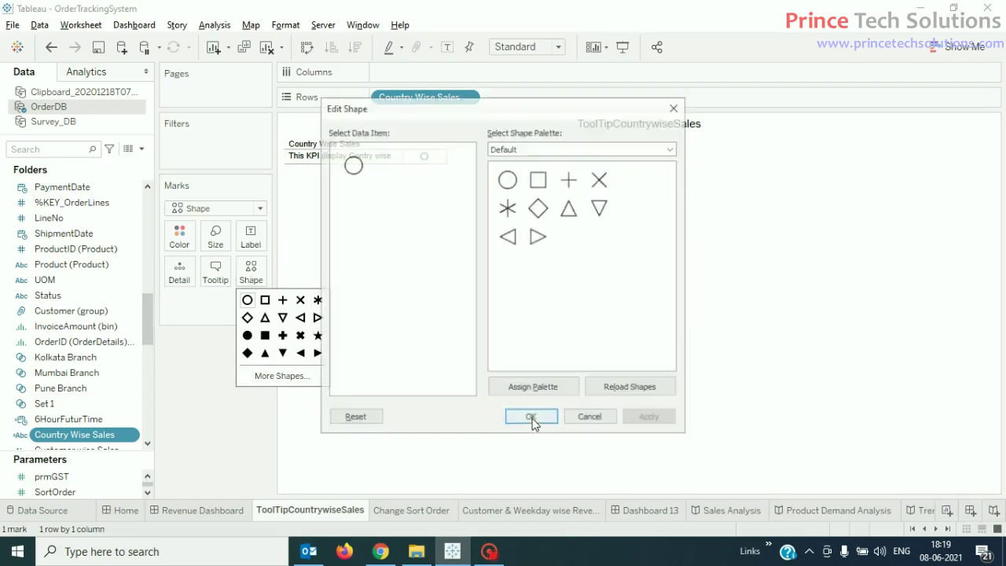
pyautogui.click(672, 148)
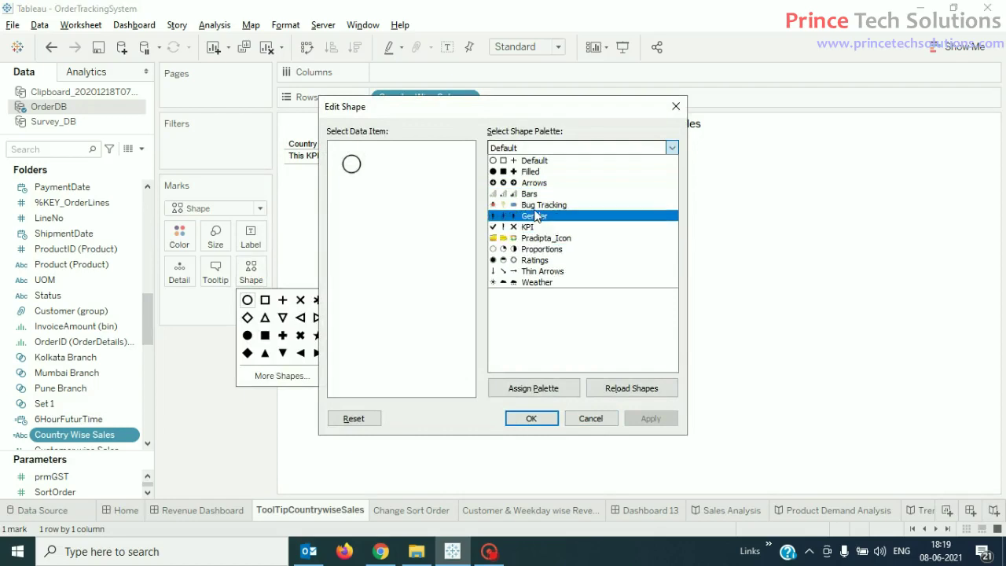
pyautogui.click(534, 207)
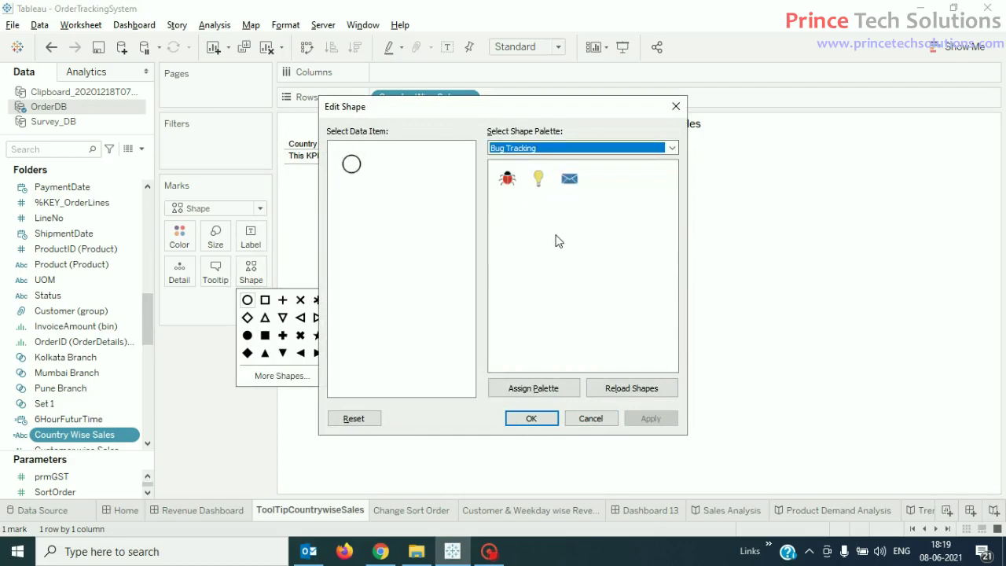
pyautogui.click(538, 178)
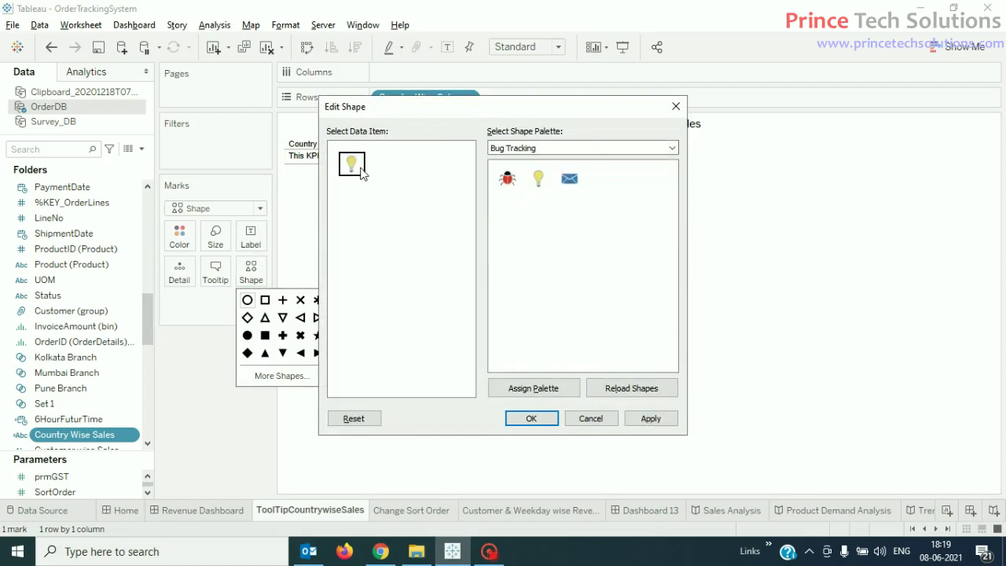
pyautogui.click(650, 418)
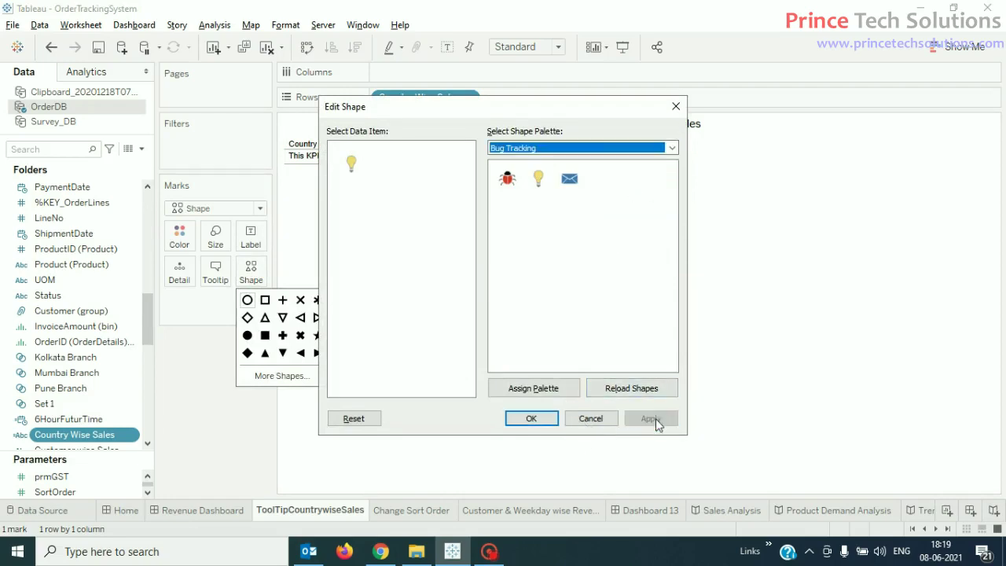
pyautogui.click(523, 418)
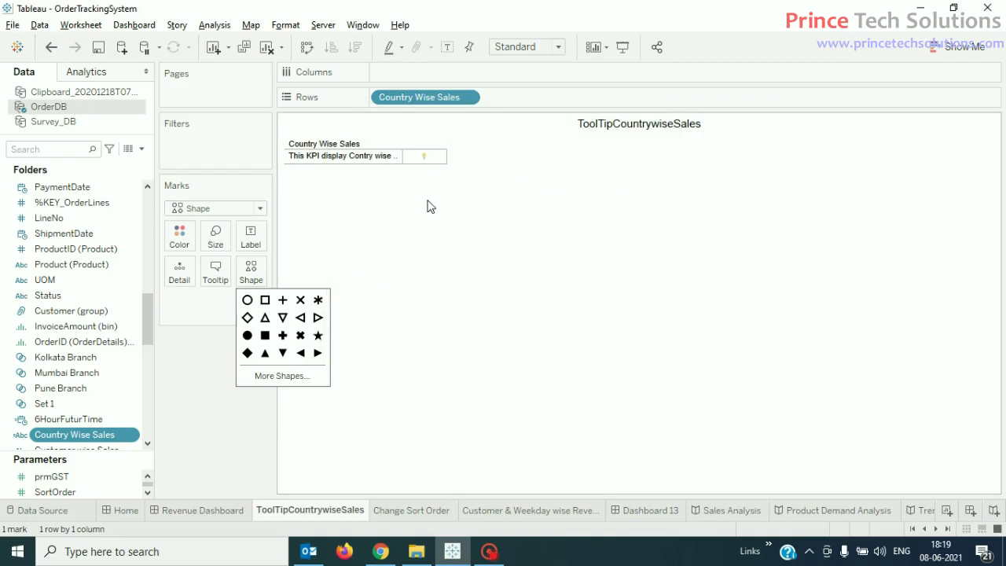
# Enlarge the light bulb mark to slightly past the midpoint of the size range.
pyautogui.click(215, 236)
pyautogui.click(249, 275)
pyautogui.click(248, 274)
pyautogui.moveTo(248, 274); pyautogui.dragTo(274, 276)
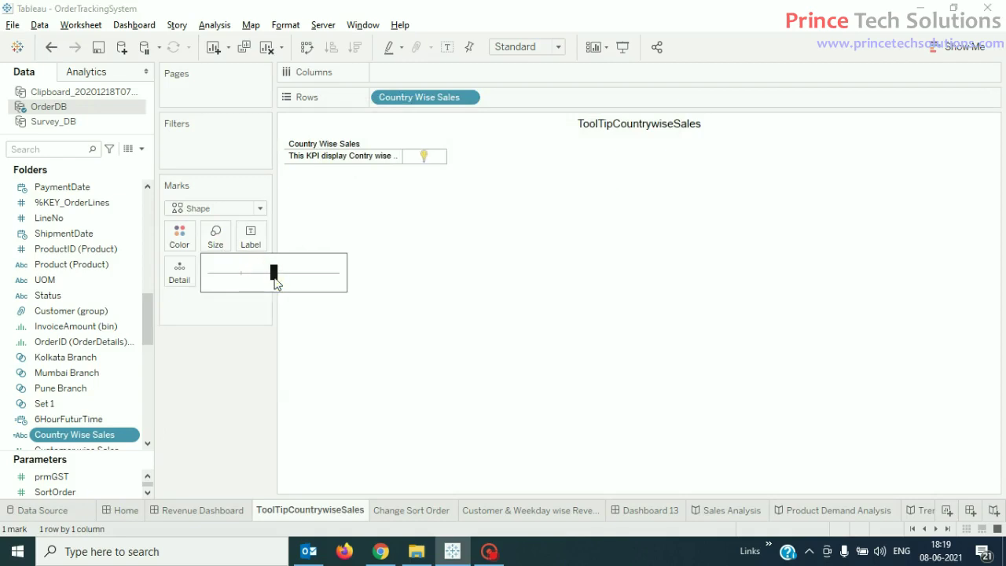
pyautogui.click(229, 364)
# Remove the "Country Wise Sales:" label from the mark's tooltip, leaving only the <Country Wise Sales> field.
pyautogui.click(216, 272)
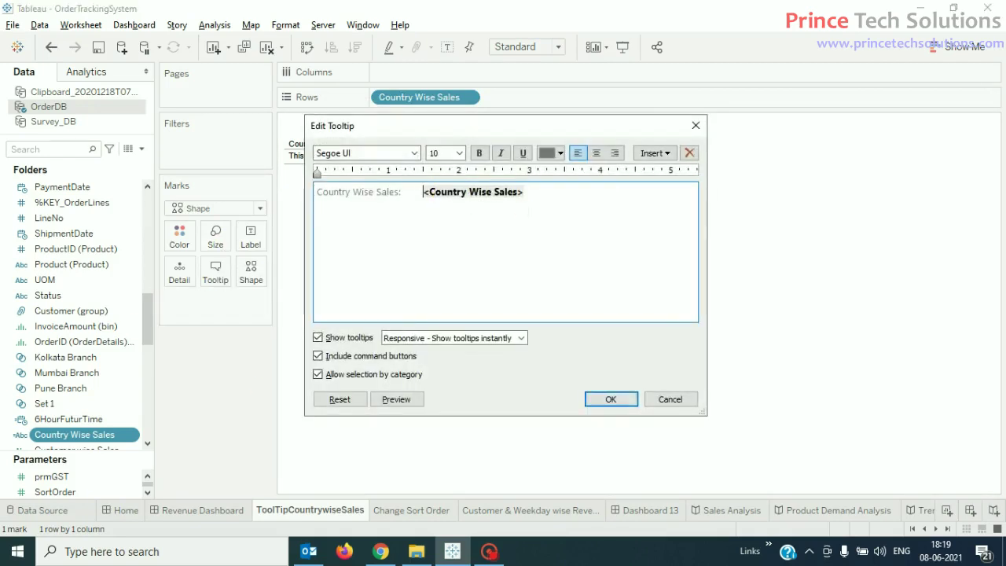
pyautogui.hotkey('shift', 'Home')
pyautogui.press('BackSpace')
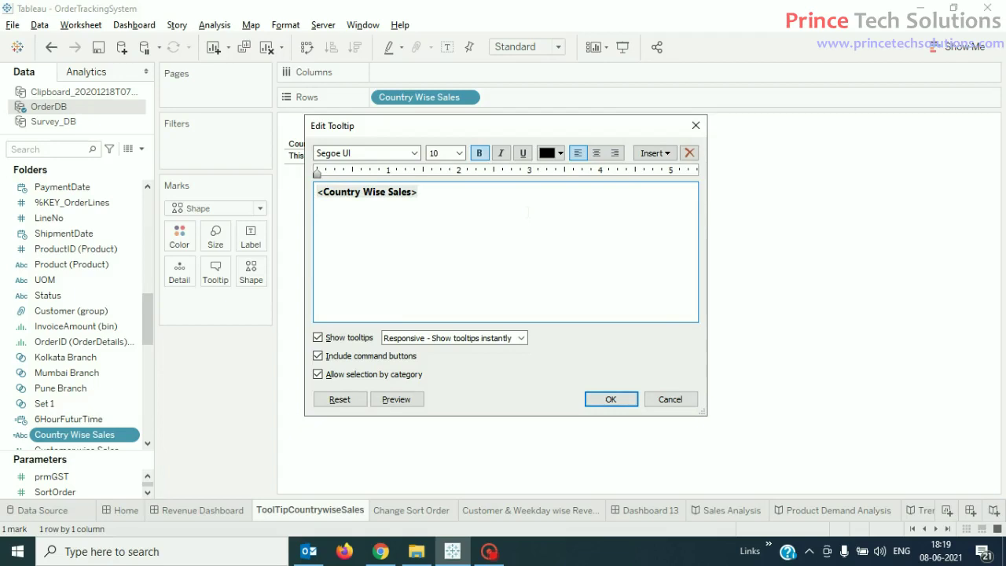
# Try a bright green font colour on the tooltip's <Country Wise Sales> field.
pyautogui.moveTo(418, 192); pyautogui.dragTo(319, 184)
pyautogui.click(487, 244)
pyautogui.click(385, 190)
pyautogui.doubleClick(385, 191)
pyautogui.click(559, 153)
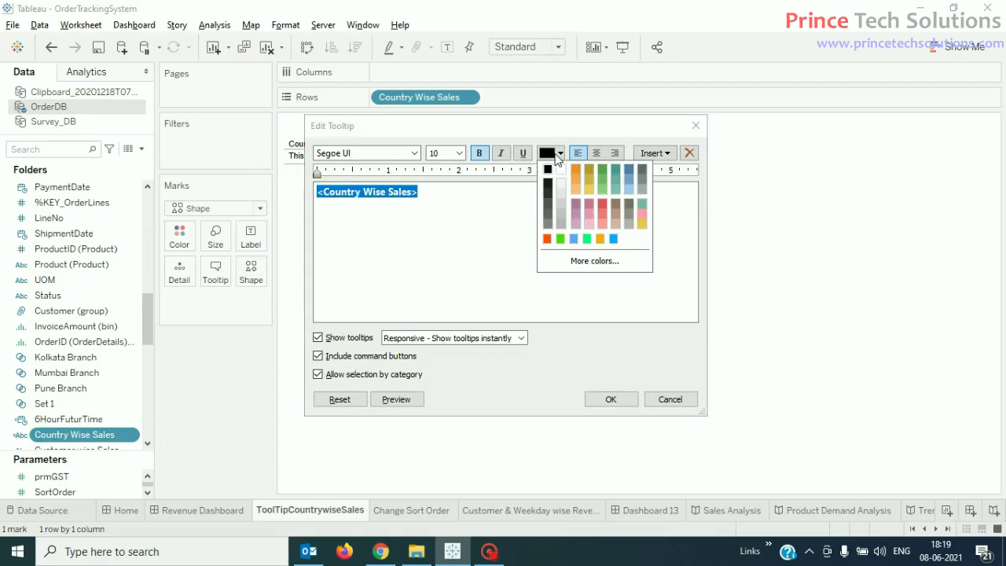
pyautogui.click(560, 238)
pyautogui.click(595, 246)
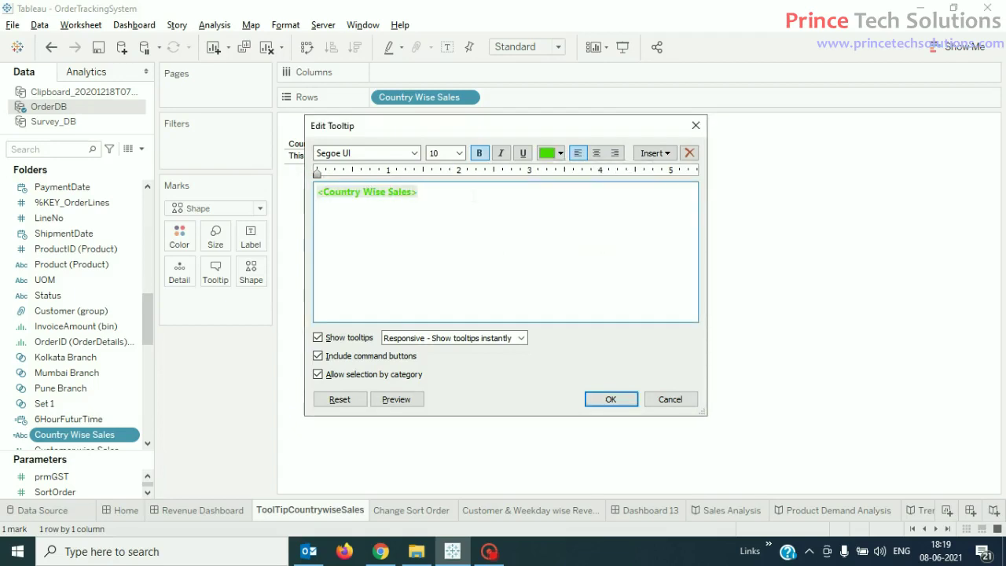
# Set the tooltip field's font colour to the darker palette green and save the tooltip.
pyautogui.hotkey('ctrl', 'a')
pyautogui.click(560, 154)
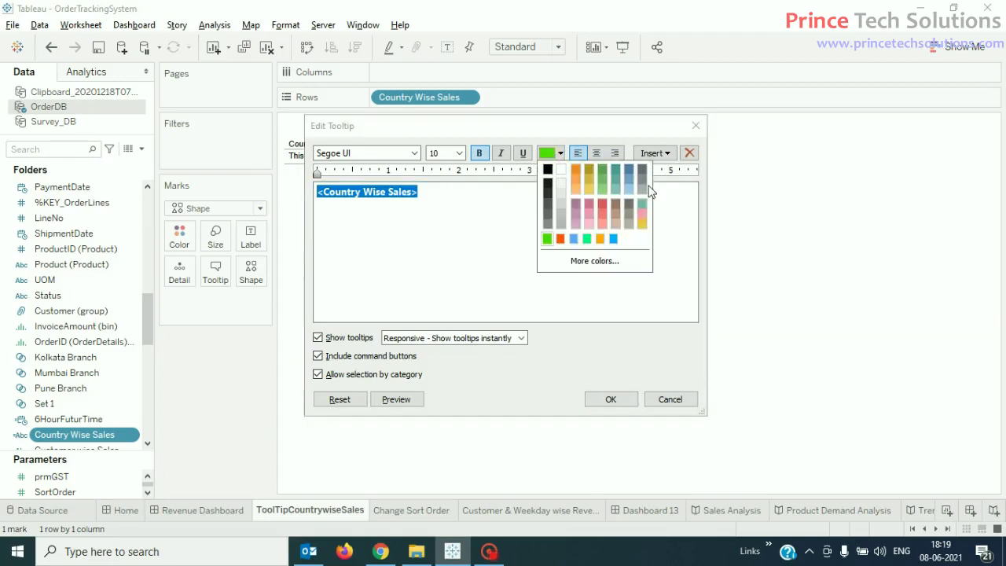
pyautogui.click(601, 171)
pyautogui.press('Right')
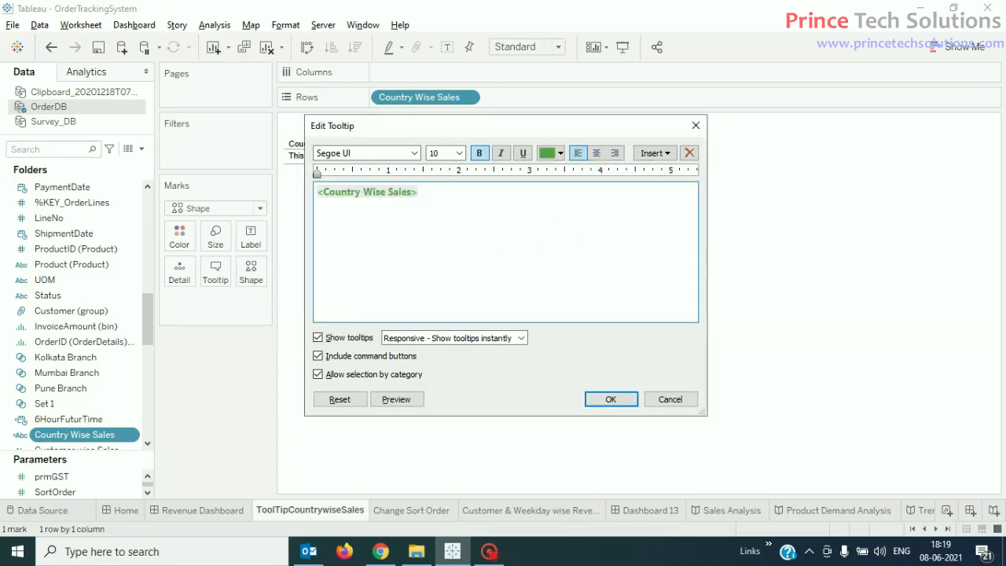
pyautogui.click(613, 400)
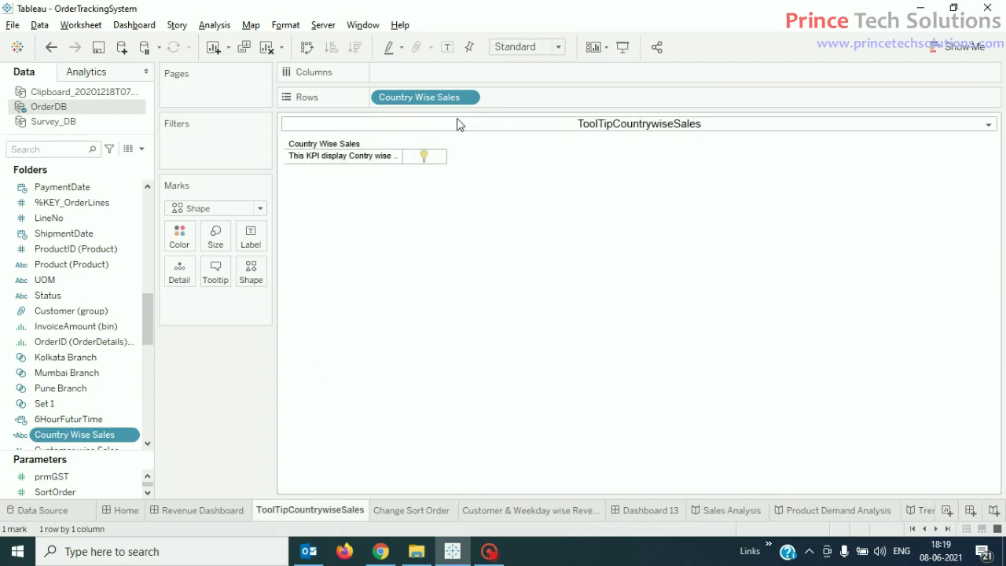
# Hide the worksheet's Country Wise Sales row header and set the row divider's pane border to None.
pyautogui.rightClick(328, 160)
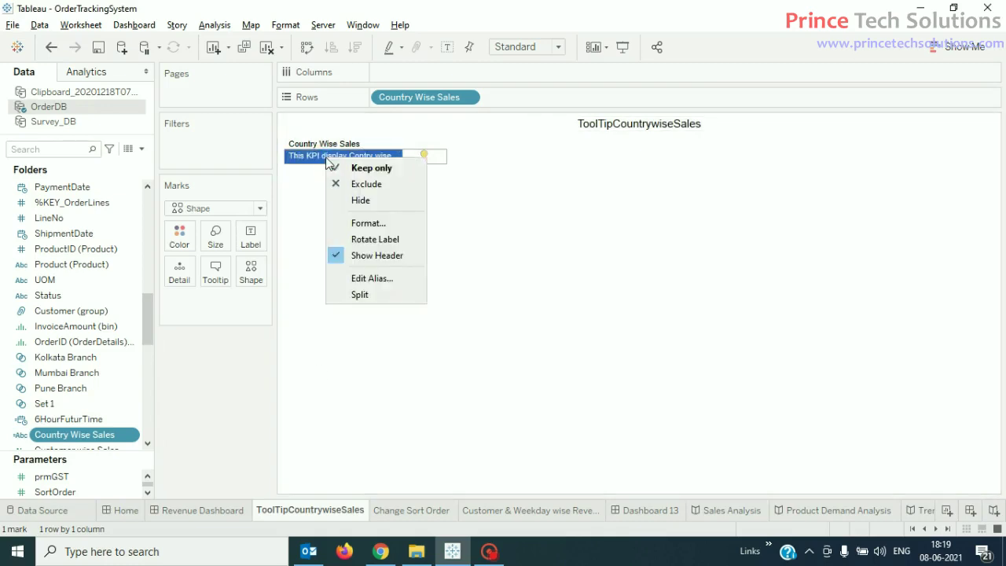
pyautogui.click(377, 256)
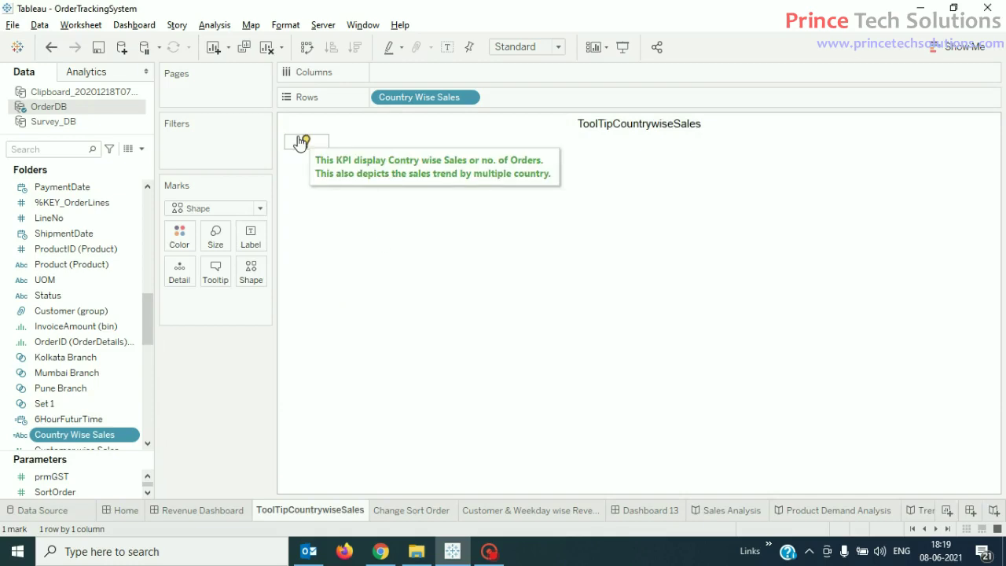
pyautogui.click(288, 26)
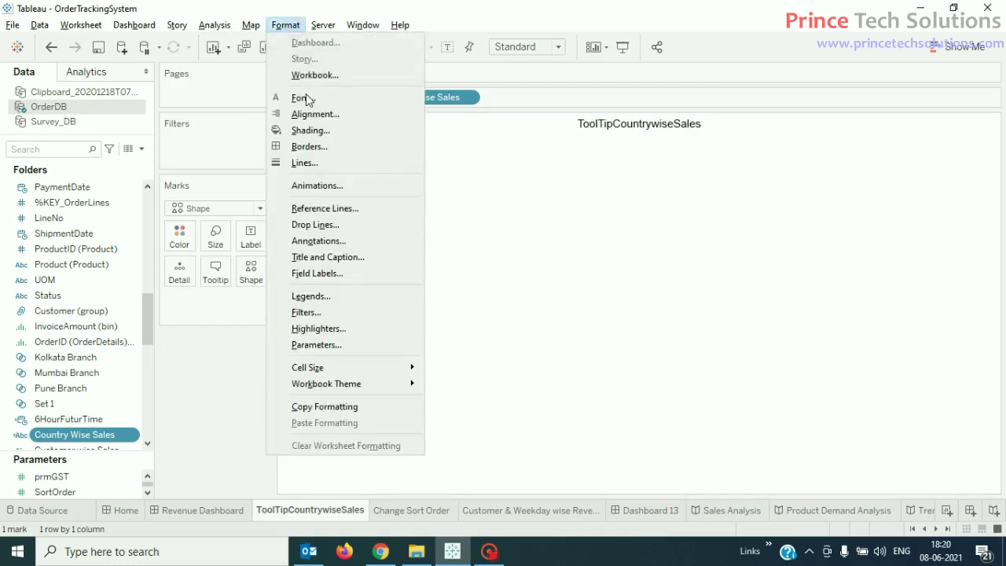
pyautogui.click(328, 148)
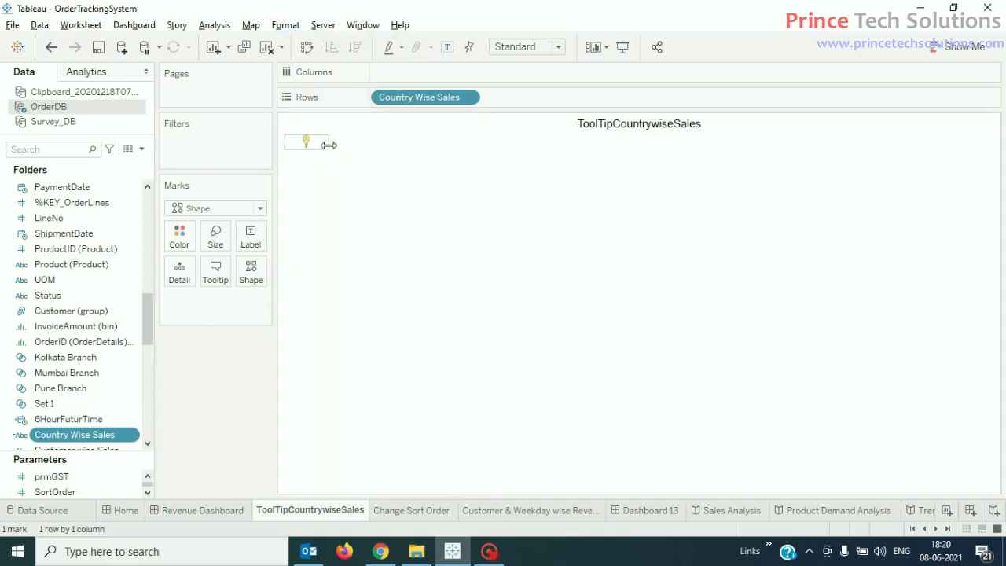
pyautogui.click(96, 394)
pyautogui.click(108, 180)
pyautogui.click(206, 424)
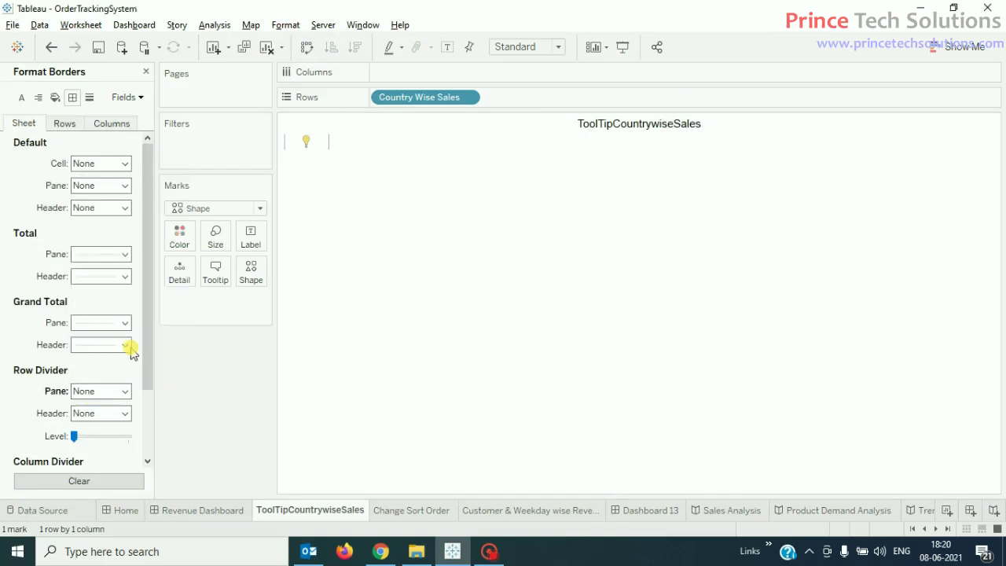
# Set the column divider's pane border to None in the worksheet's border formatting.
pyautogui.click(73, 128)
pyautogui.click(116, 125)
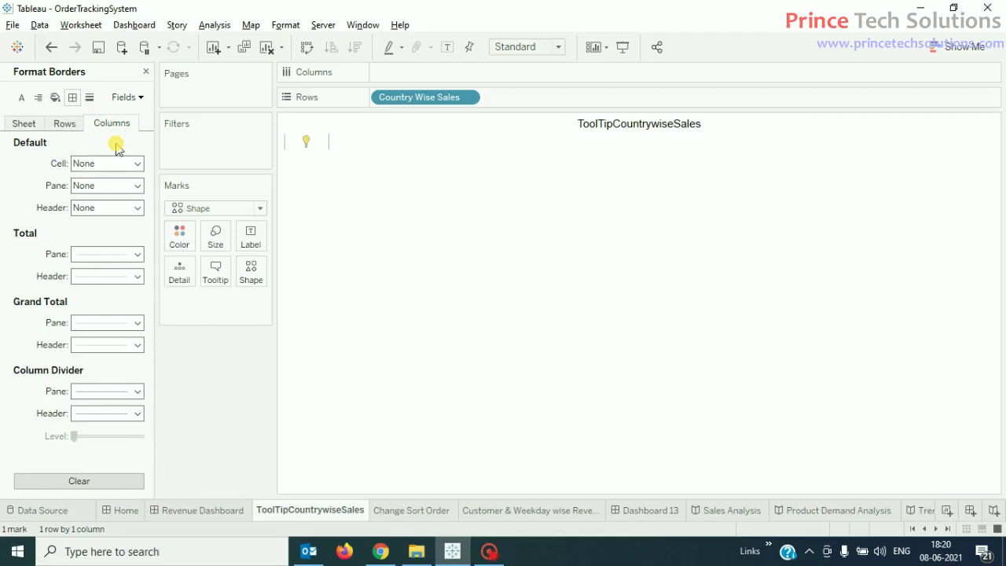
pyautogui.click(114, 388)
pyautogui.click(125, 182)
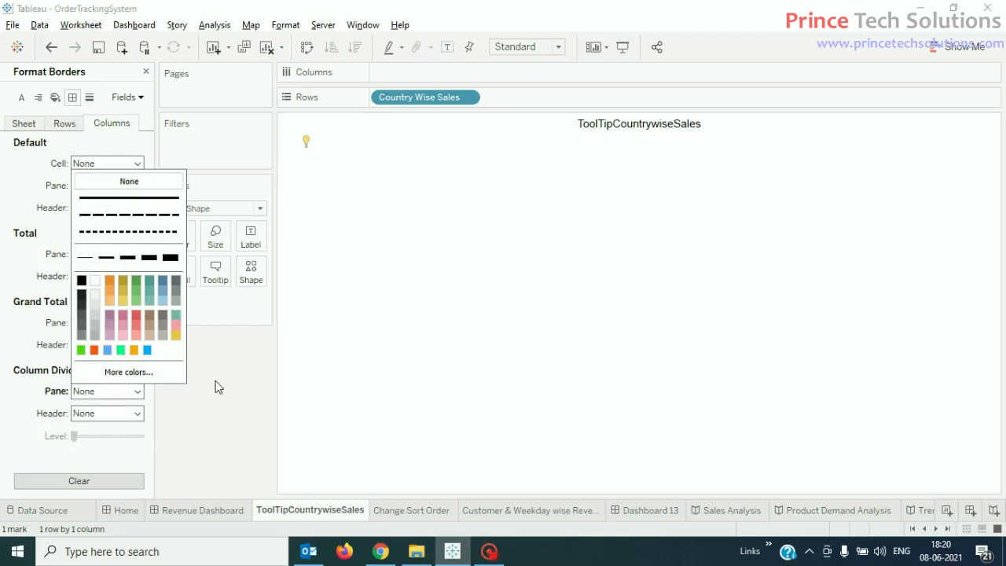
pyautogui.click(220, 385)
pyautogui.moveTo(311, 155)
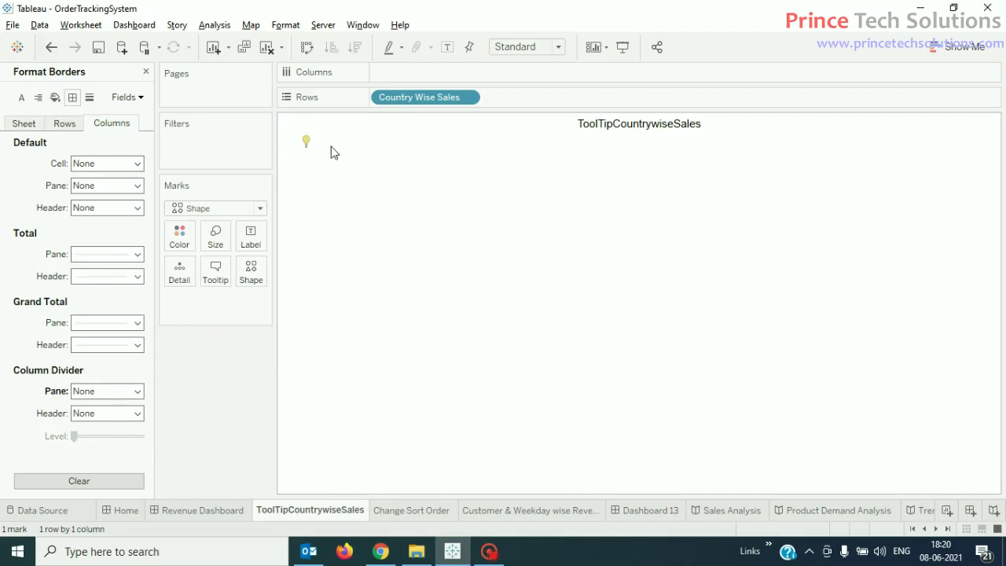
# Switch to the Revenue Dashboard, close the border formatting and look through the sheets available for it.
pyautogui.click(198, 512)
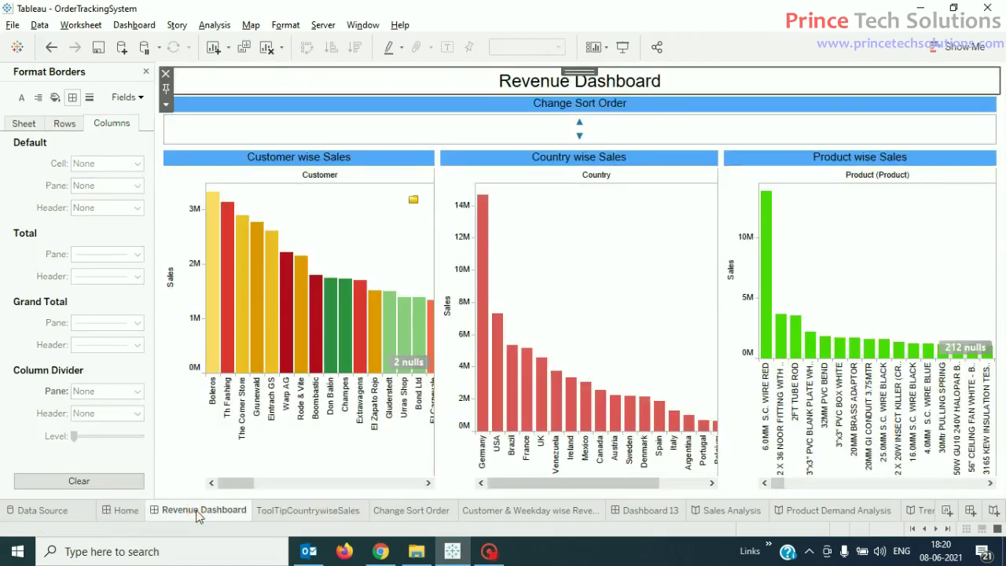
pyautogui.click(146, 72)
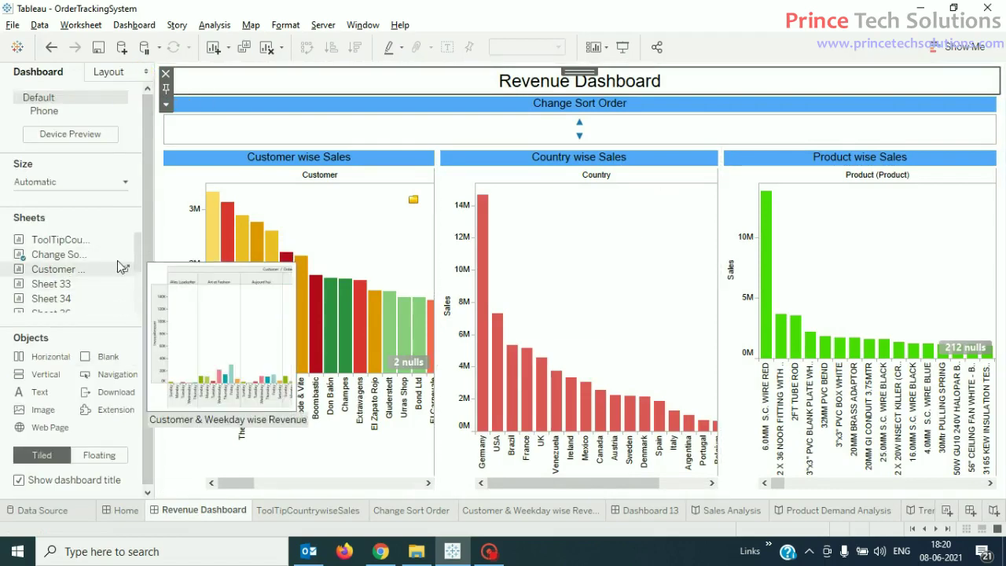
pyautogui.moveTo(131, 254); pyautogui.dragTo(129, 306)
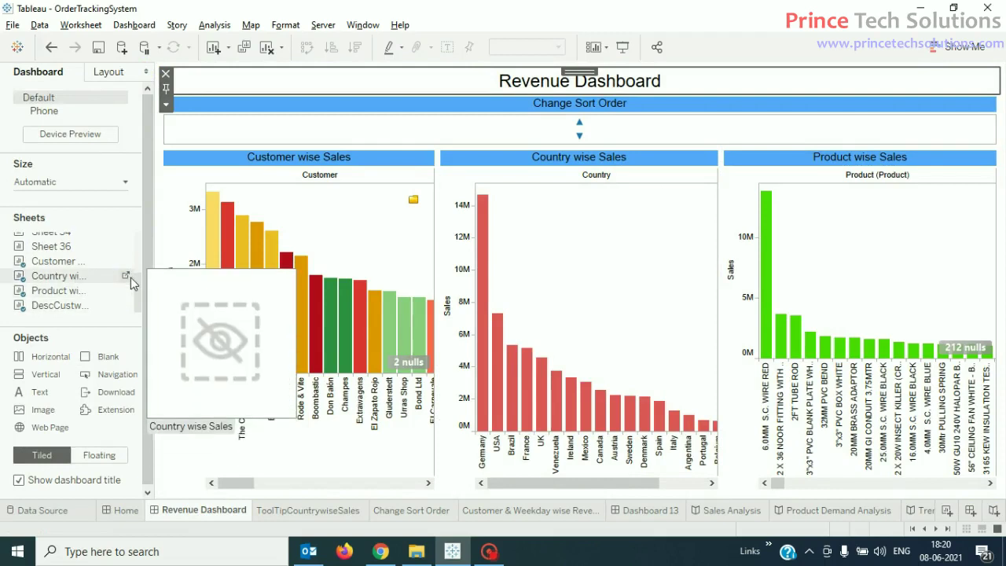
pyautogui.moveTo(137, 292); pyautogui.dragTo(134, 244)
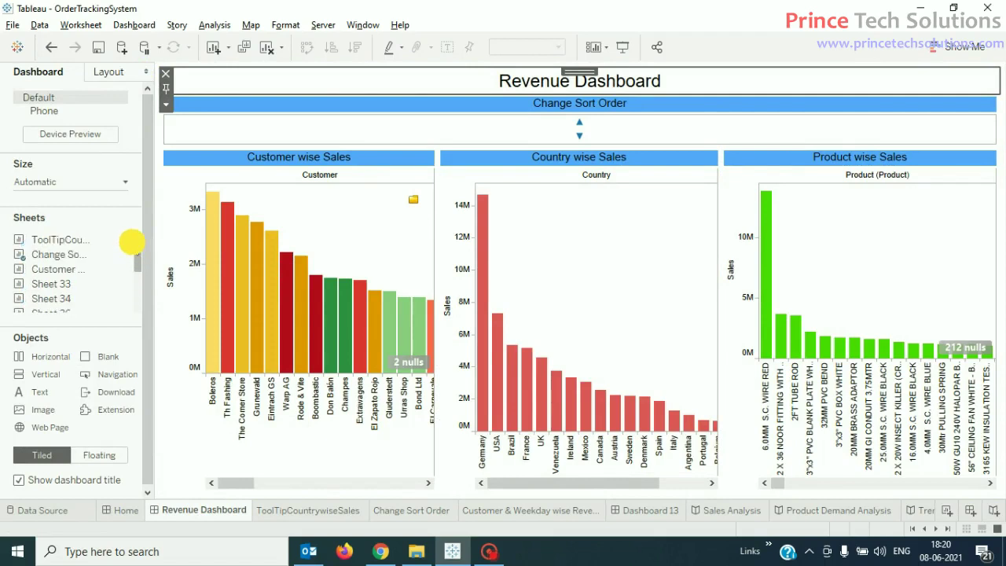
# Place the ToolTipCountrywiseSales sheet as a floating object over the Country wise Sales chart and shrink it to a small box.
pyautogui.click(60, 239)
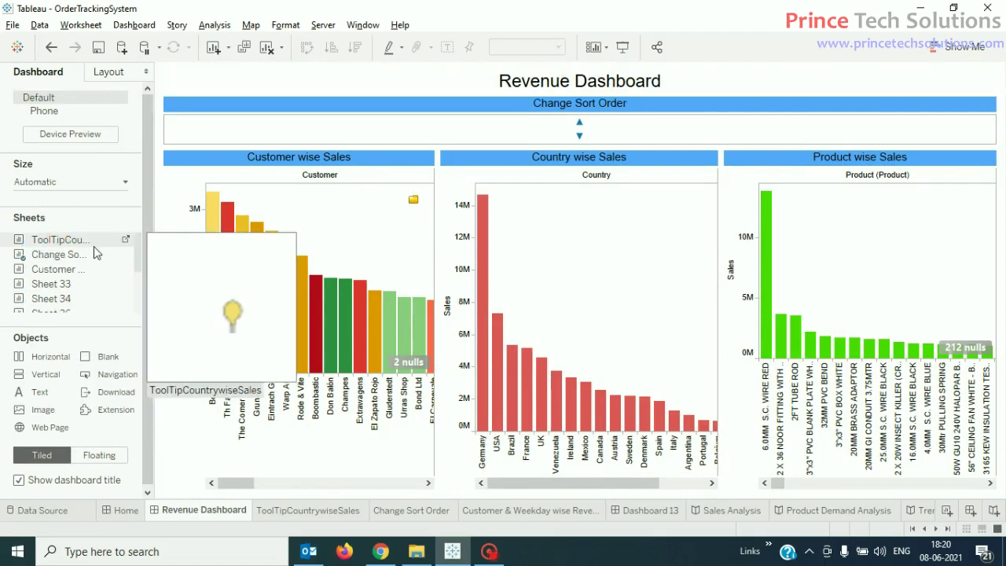
pyautogui.click(100, 455)
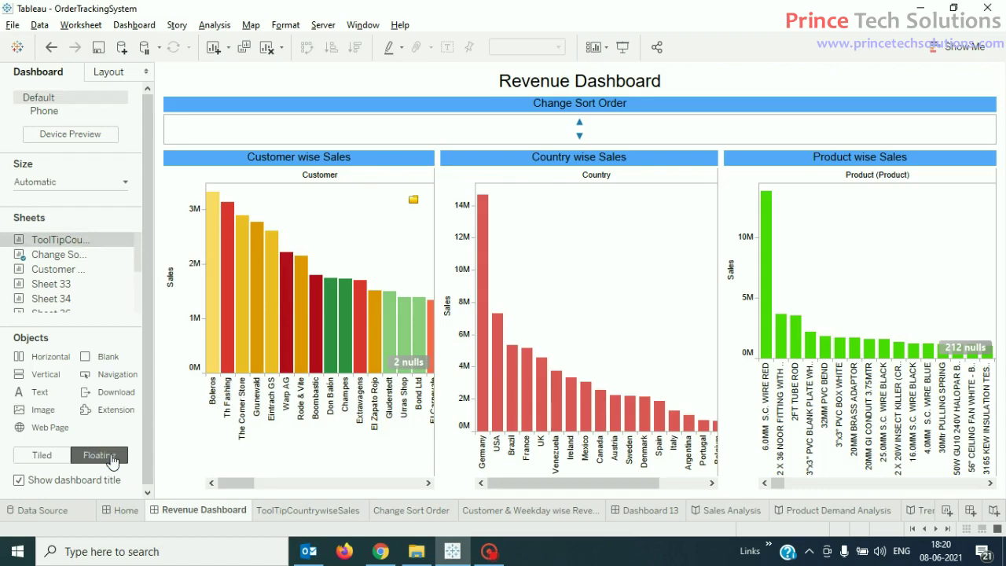
pyautogui.moveTo(65, 256)
pyautogui.moveTo(62, 239); pyautogui.dragTo(526, 198)
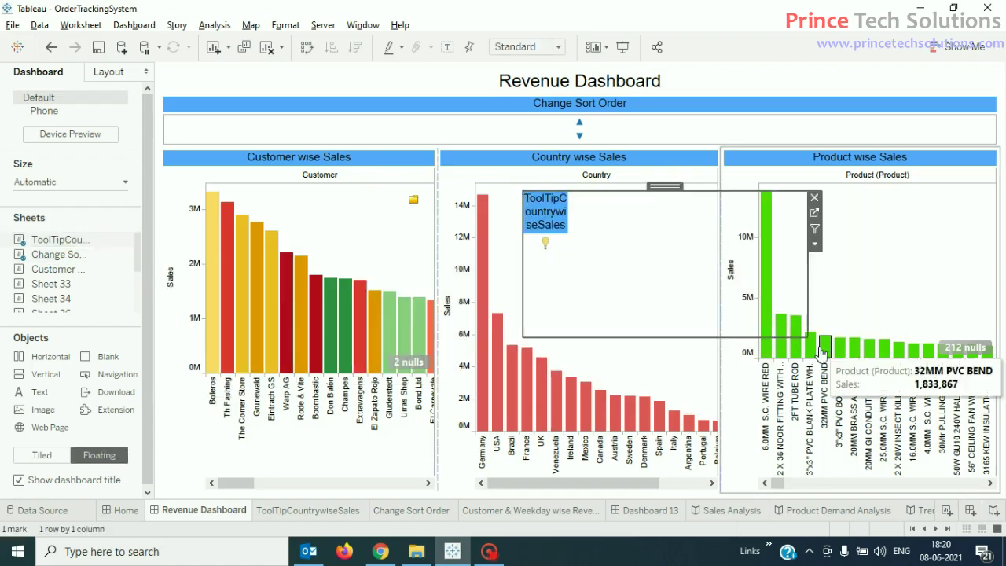
pyautogui.moveTo(807, 336); pyautogui.dragTo(603, 250)
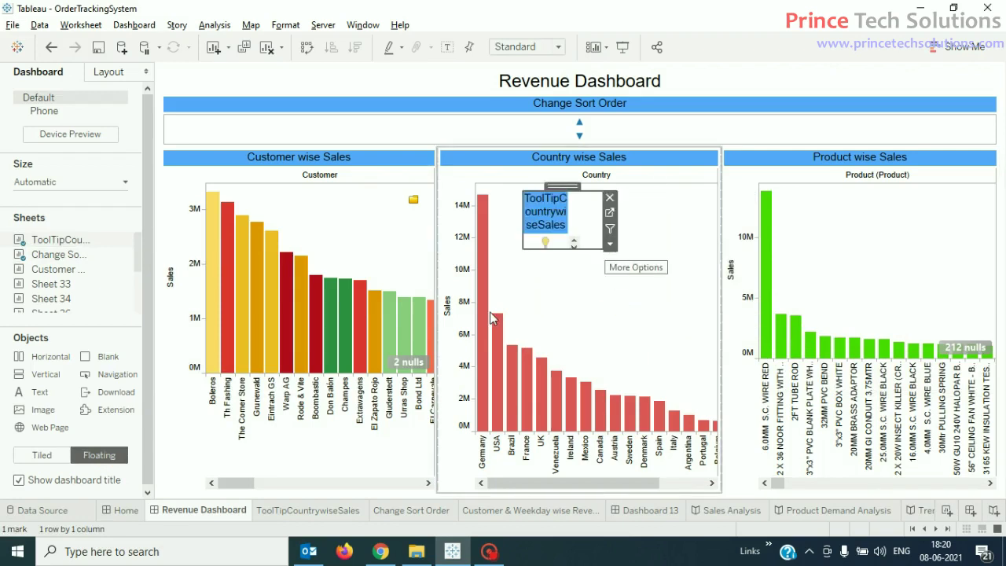
# Set the fit of the floating ToolTipCountrywiseSales sheet to Entire View.
pyautogui.click(609, 244)
pyautogui.moveTo(636, 283)
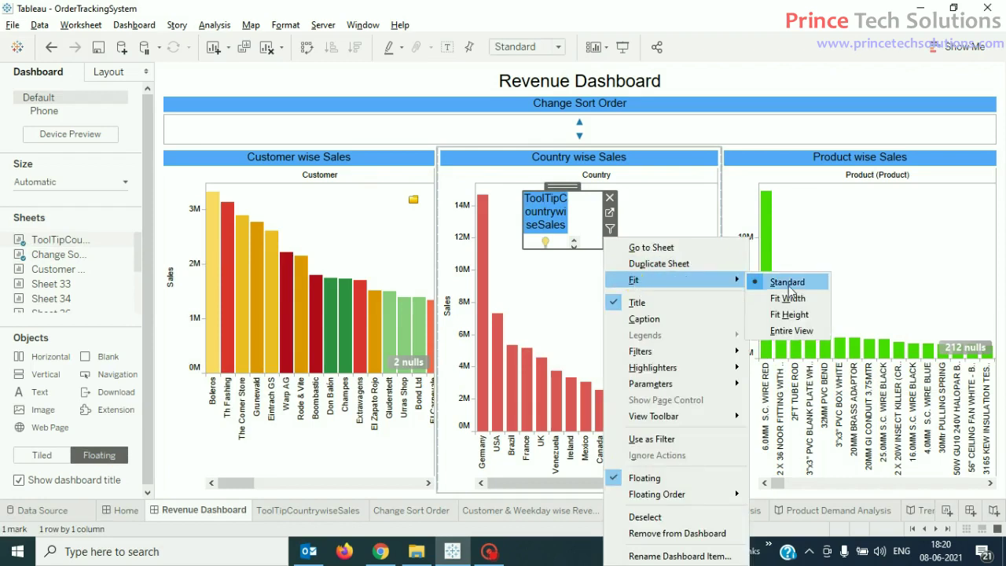
pyautogui.click(801, 330)
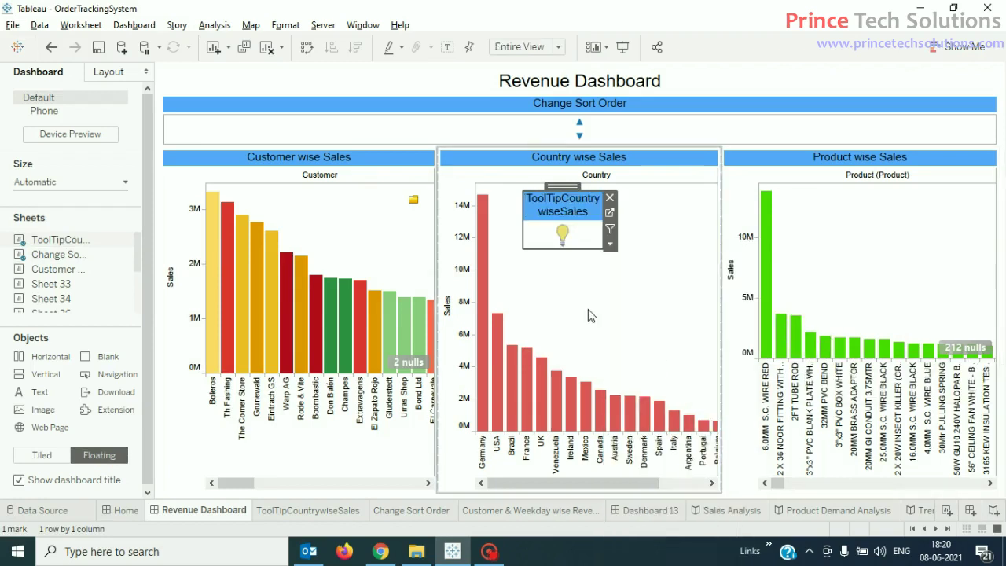
# Hide the title of the floating ToolTipCountrywiseSales sheet and check the light bulb's tooltip.
pyautogui.rightClick(533, 236)
pyautogui.press('Escape')
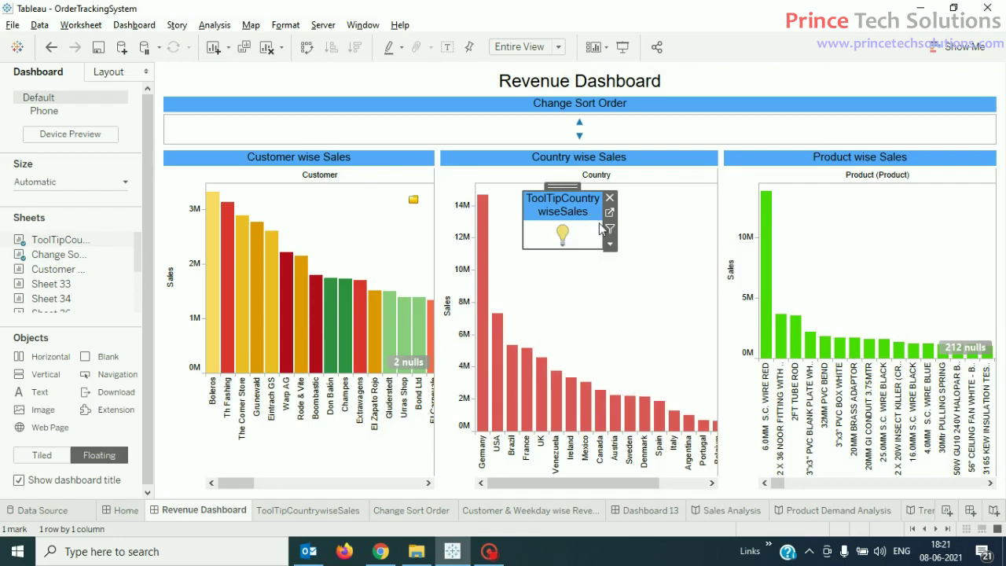
pyautogui.click(610, 243)
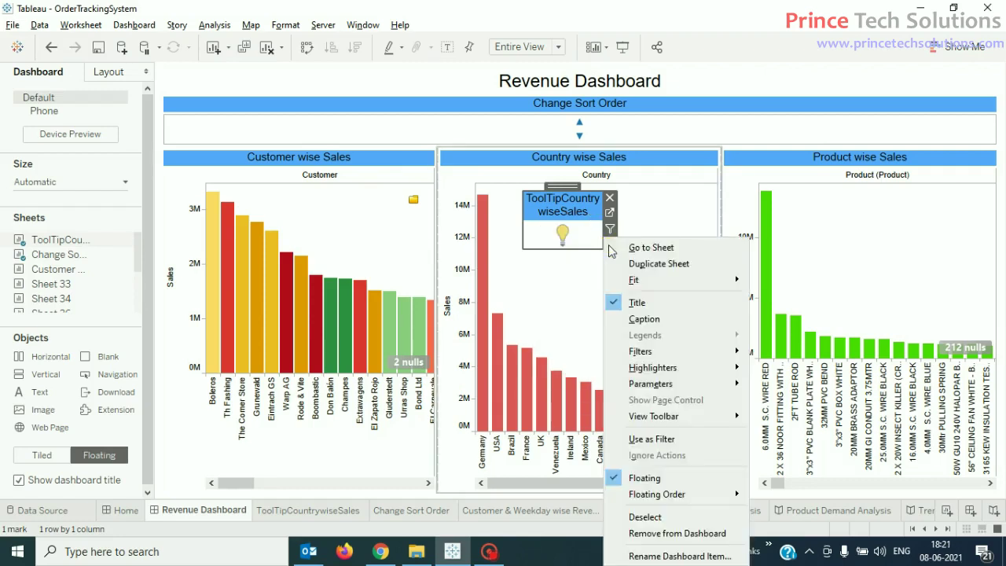
pyautogui.click(618, 302)
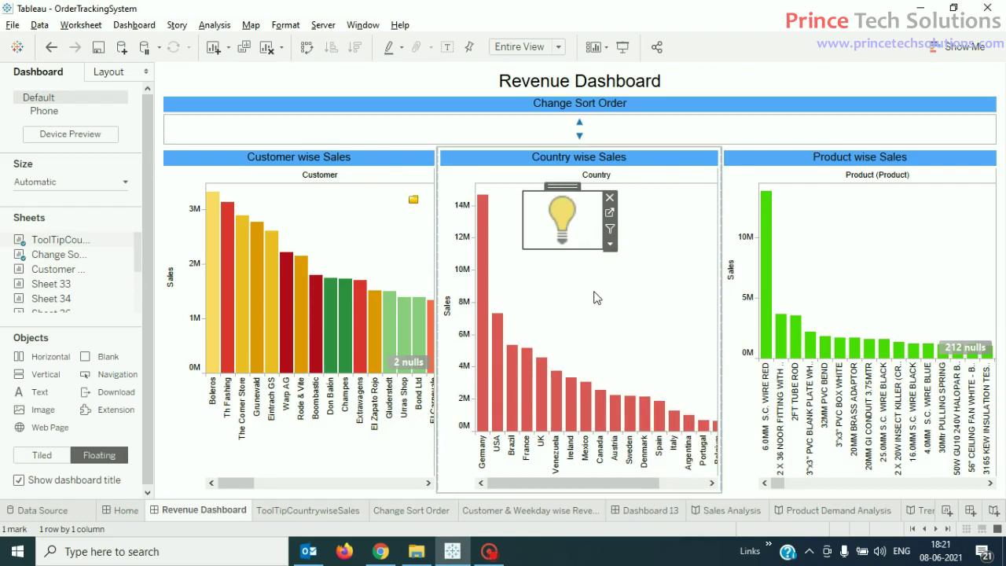
pyautogui.click(597, 258)
pyautogui.moveTo(597, 251)
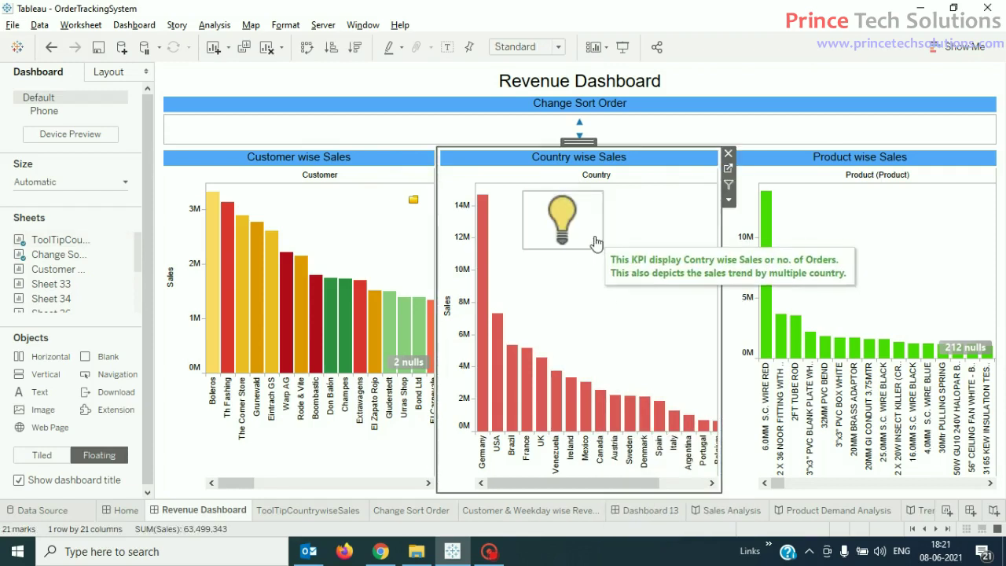
# Shrink the floating light bulb sheet to icon size and place it in the upper-right corner of the Country wise Sales chart.
pyautogui.click(601, 250)
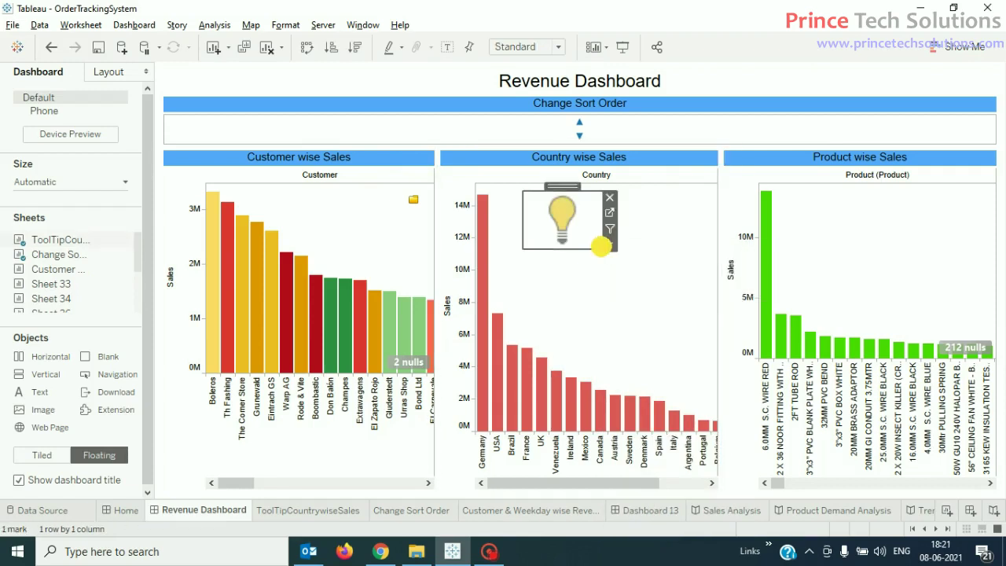
pyautogui.moveTo(603, 250); pyautogui.dragTo(703, 182)
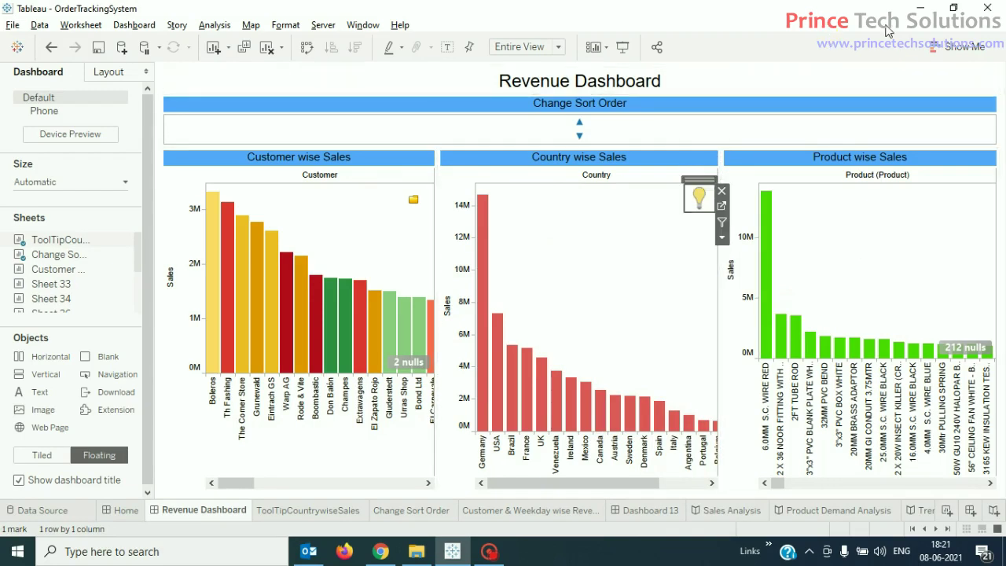
pyautogui.click(660, 272)
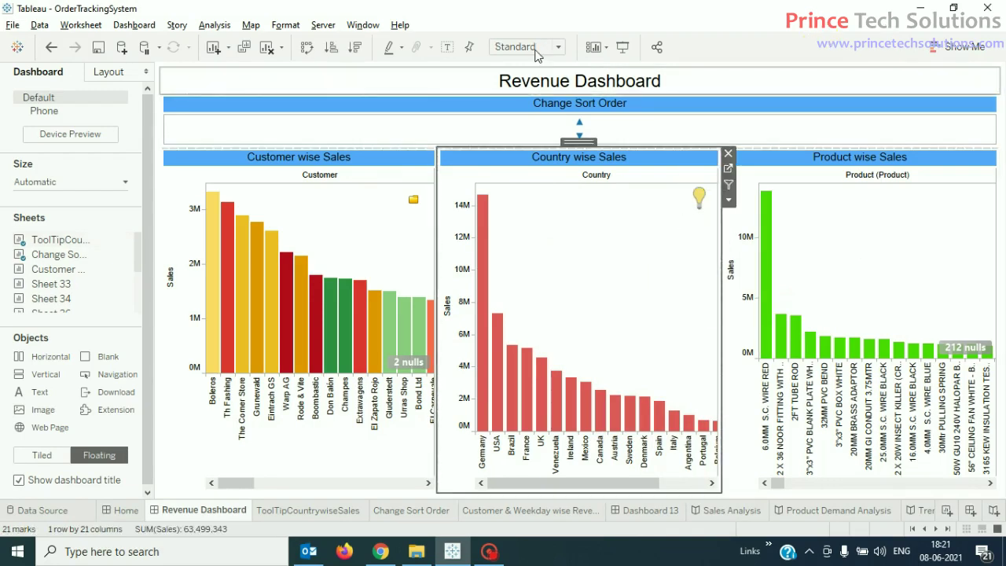
# Show the Revenue Dashboard in presentation mode and check the tooltips of the light bulb and folder icons.
pyautogui.click(623, 49)
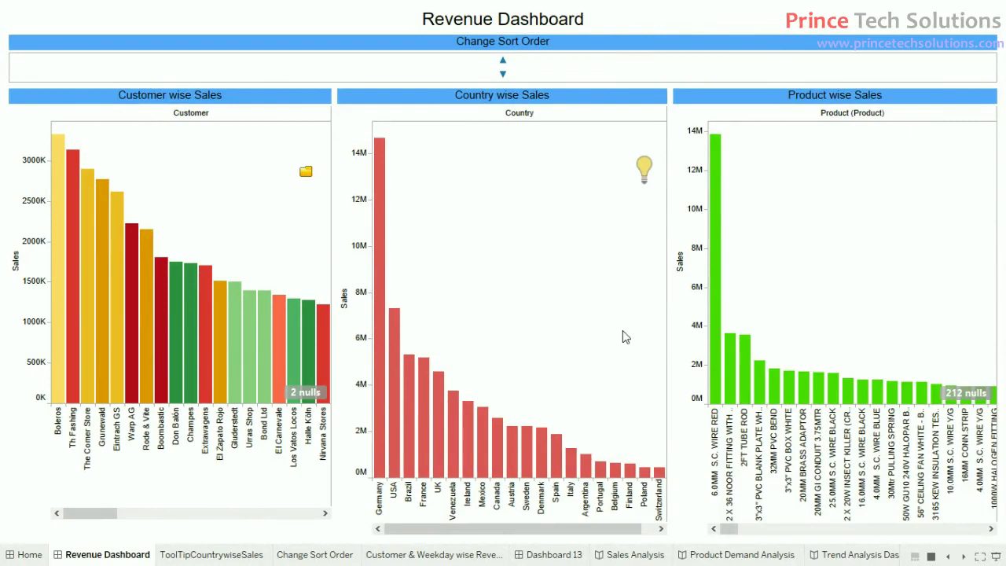
pyautogui.moveTo(642, 170)
pyautogui.moveTo(306, 173)
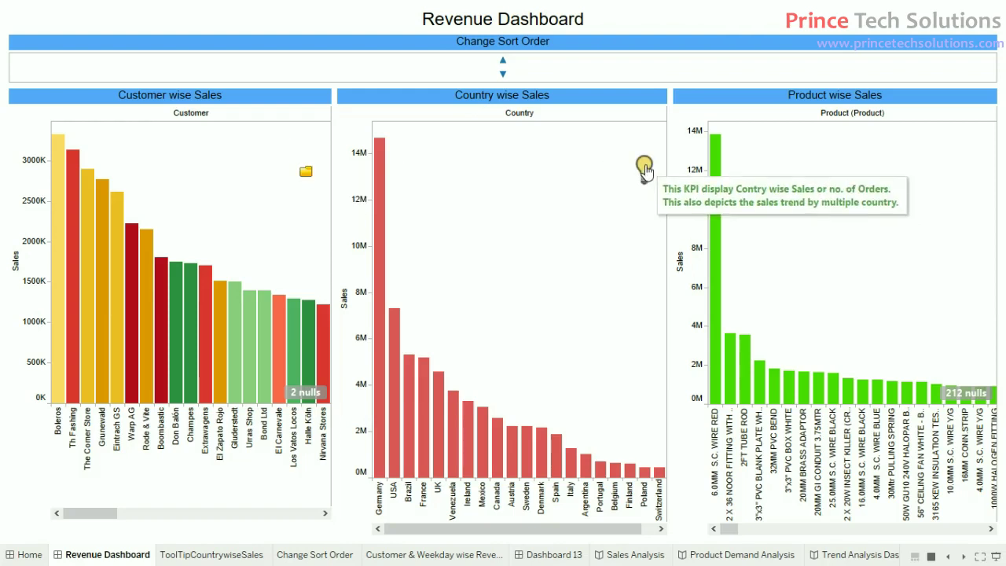